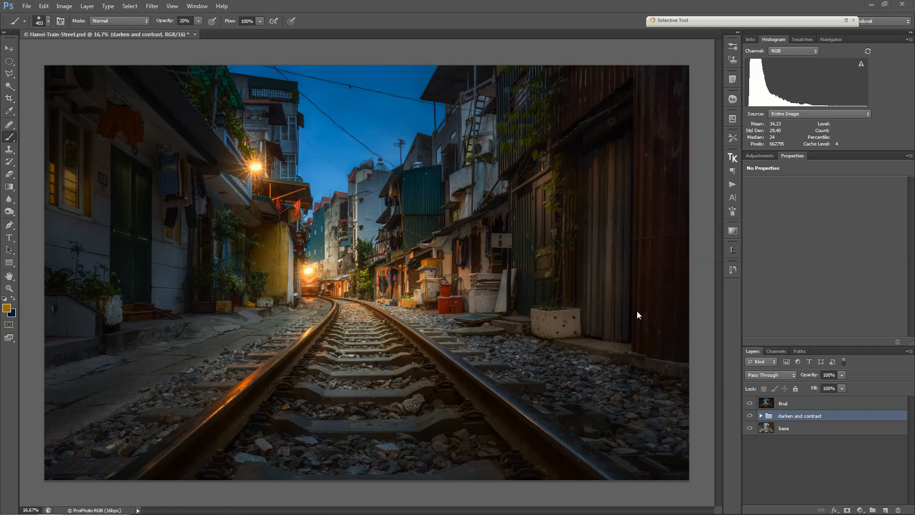
- Examine the approaching train and its headlight glow up close, and return to the full image
left_click(301, 279, "ctrl")
left_click(301, 279, "ctrl")
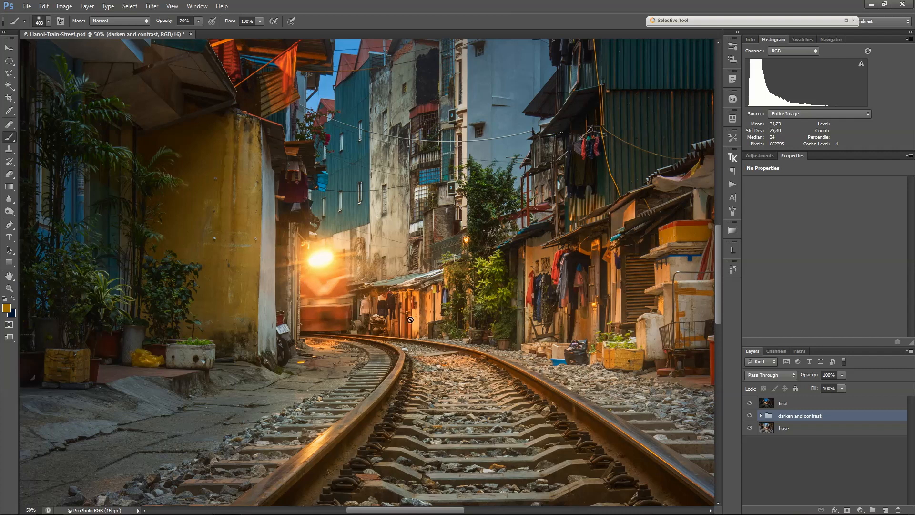
left_click(395, 319, "ctrl+alt")
left_click(396, 319, "ctrl+alt")
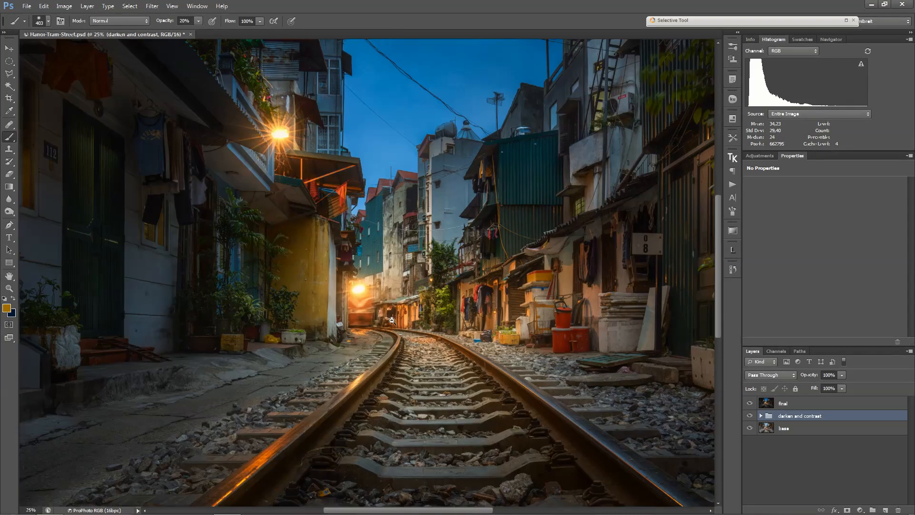
left_click(395, 319, "ctrl+alt")
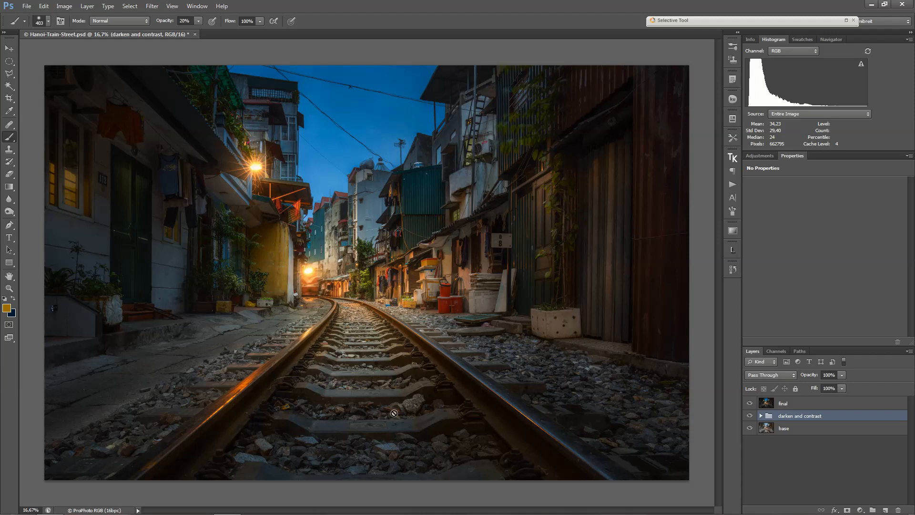
- Isolate the base layer, and show and expand the darken and contrast group above it
left_click(749, 428, "alt")
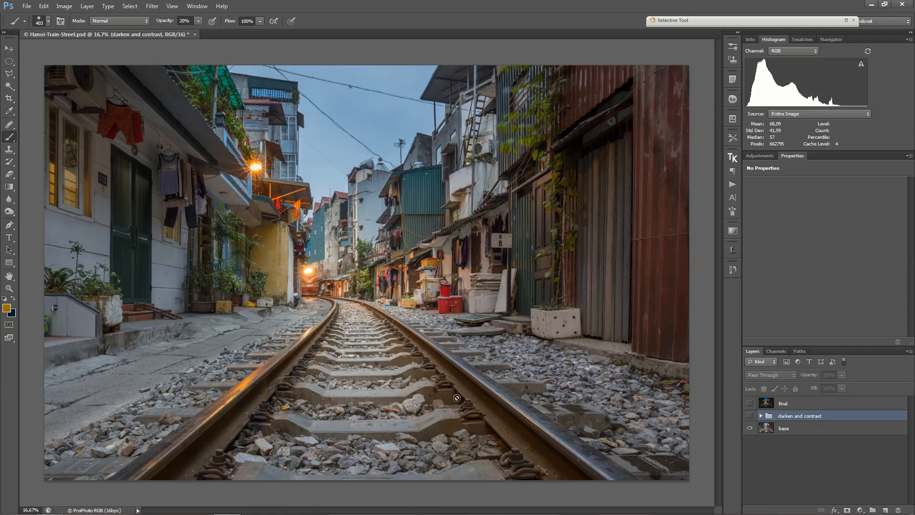
left_click(753, 416)
left_click(761, 415)
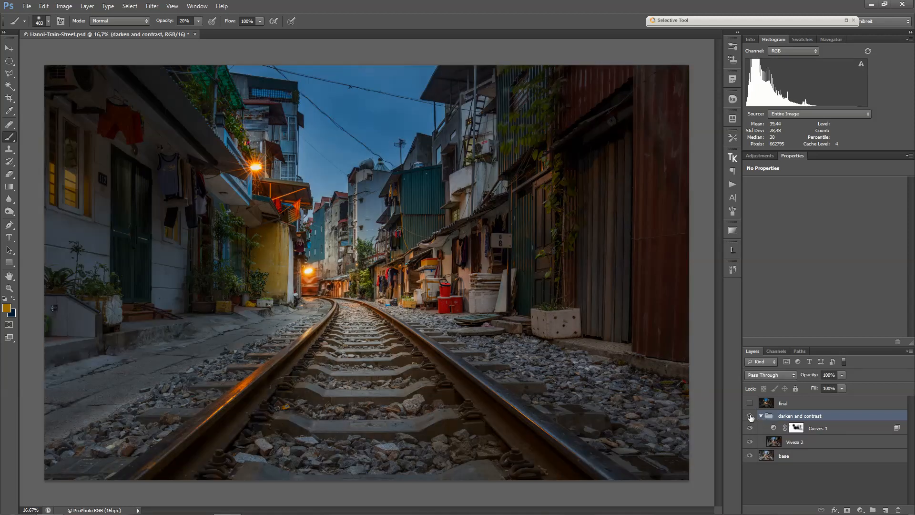
- Compare the base image with the final layer and with the darken and contrast group by toggling their visibility
left_click(750, 415)
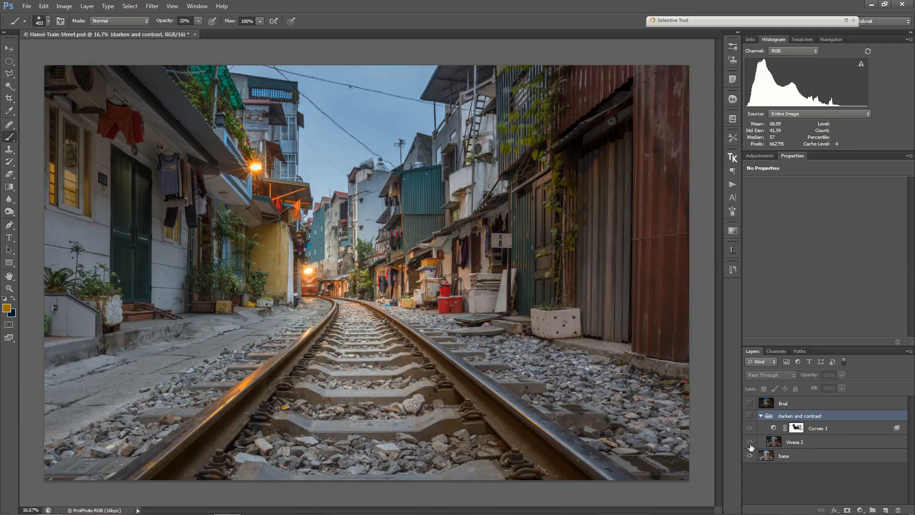
left_click(749, 404)
left_click(749, 404)
left_click(750, 416)
- Compare the image with and without the Curves 1 and Viveza 2 layers inside the darken and contrast group
left_click(770, 442)
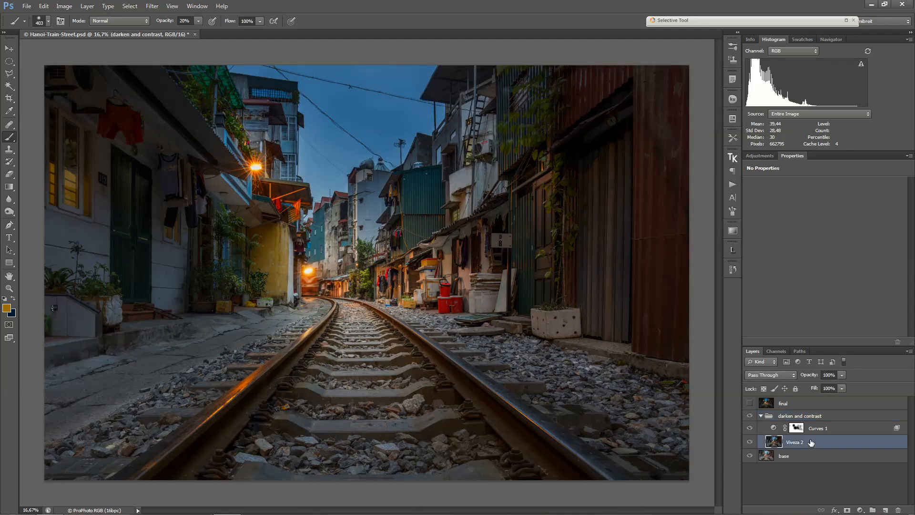
left_click(750, 427)
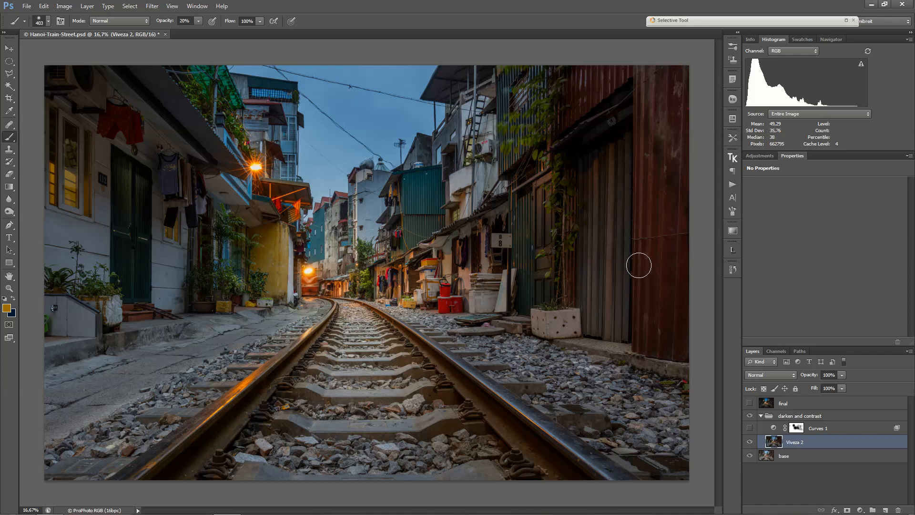
left_click(750, 443)
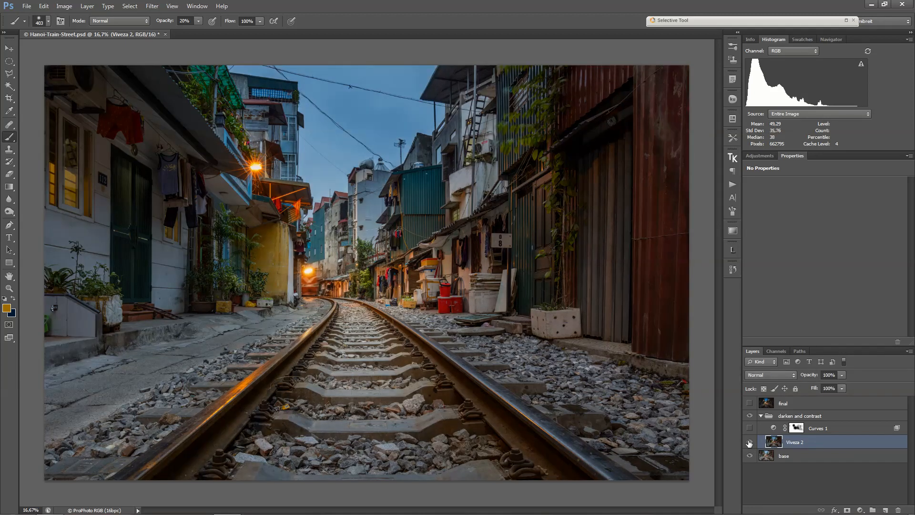
left_click(749, 442)
mouse_move(271, 129)
left_mouse_down()
mouse_move(292, 164)
mouse_move(285, 170)
left_mouse_up()
left_click(750, 427)
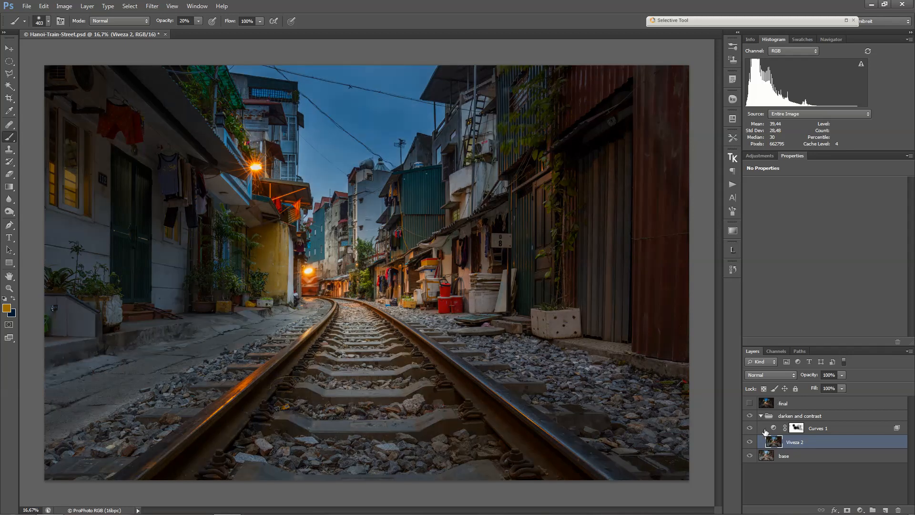
- Examine the curve and layer mask of Curves 1, and compare the image with and without that adjustment
left_click(765, 431)
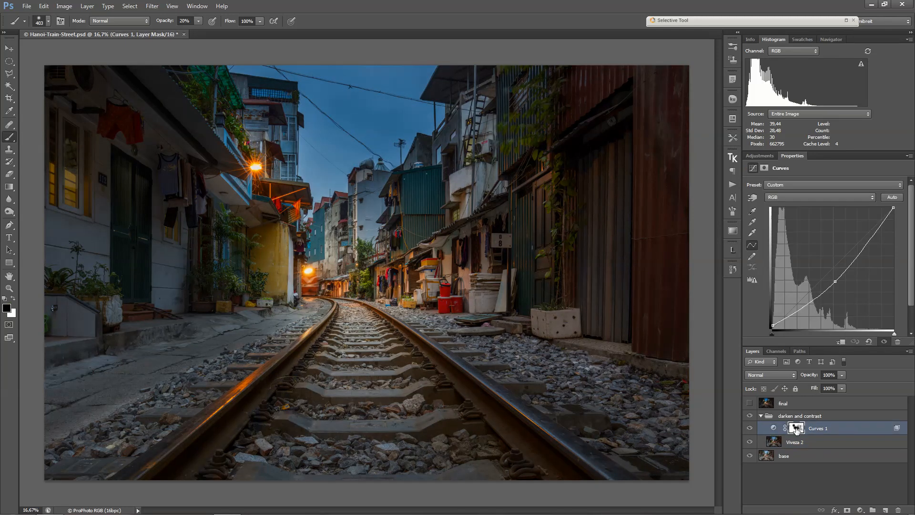
left_click(796, 430, "alt")
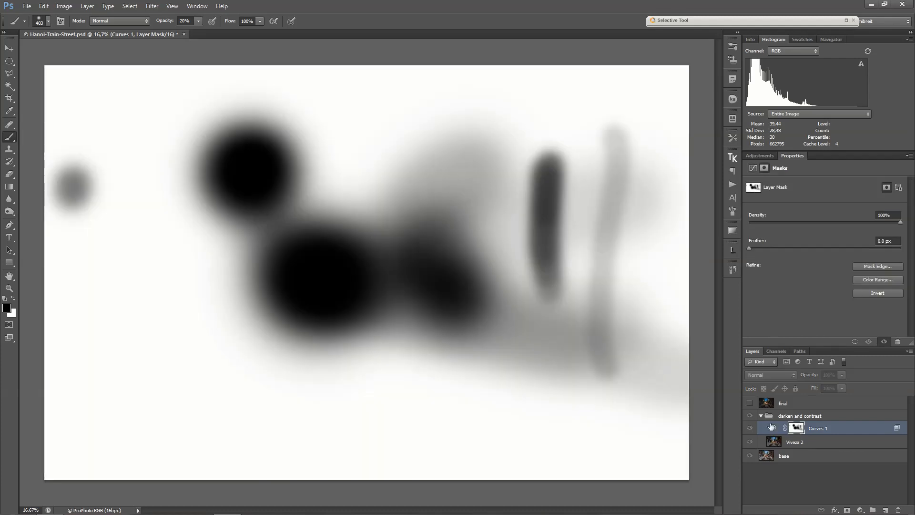
left_click(771, 426)
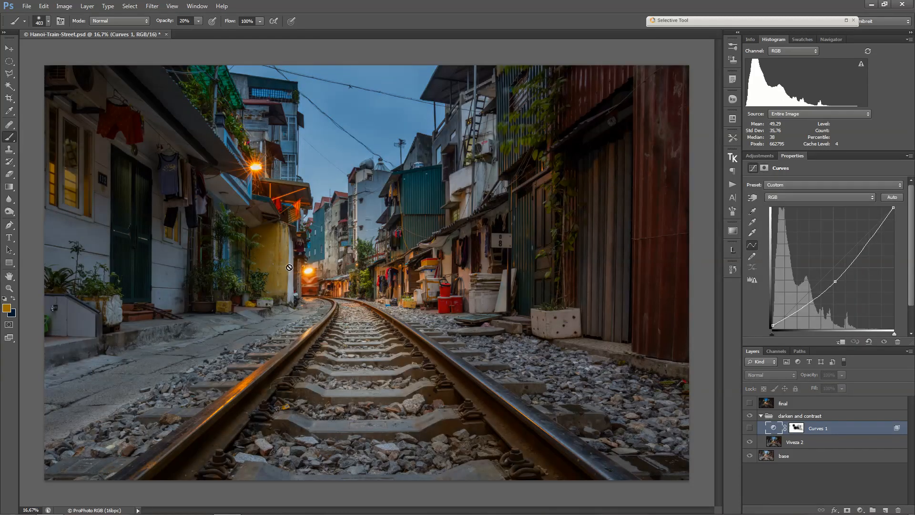
left_click(751, 428)
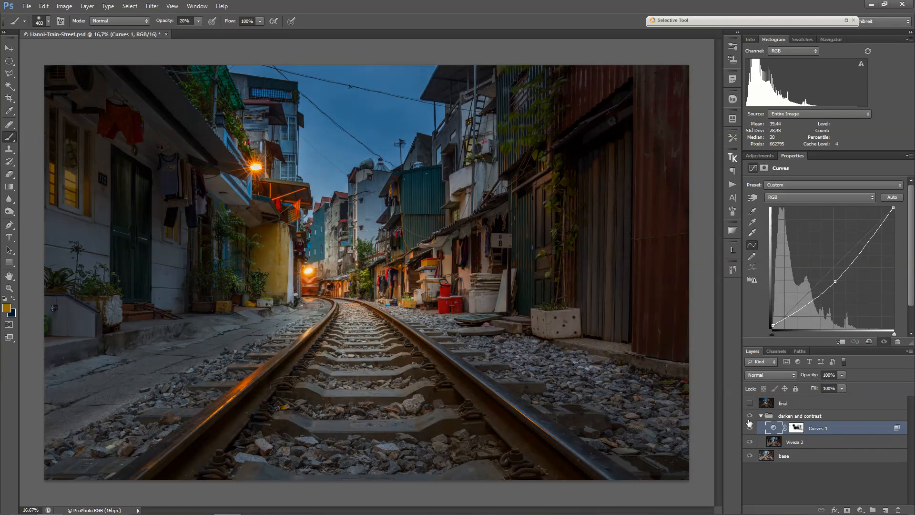
- Compare the final layer against the darkened version, collapse the darken and contrast group, and compare the group with the base
left_click(750, 404)
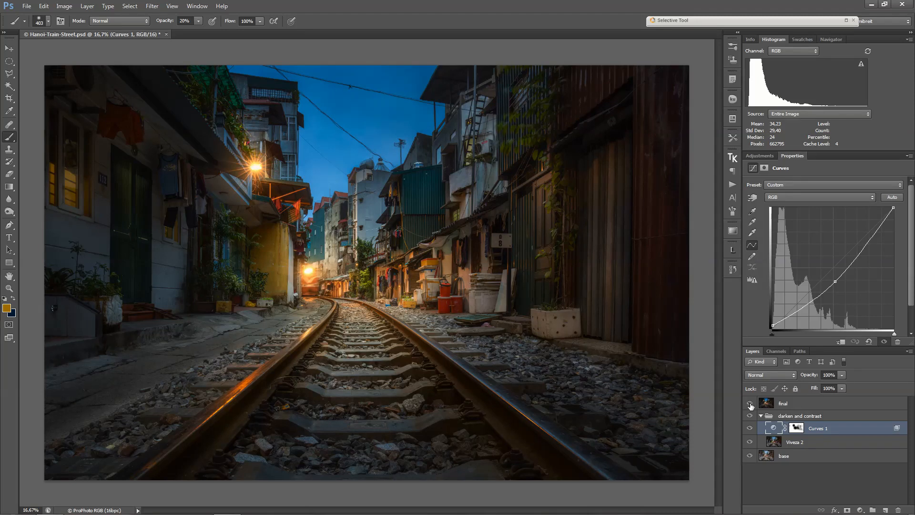
left_click(749, 404)
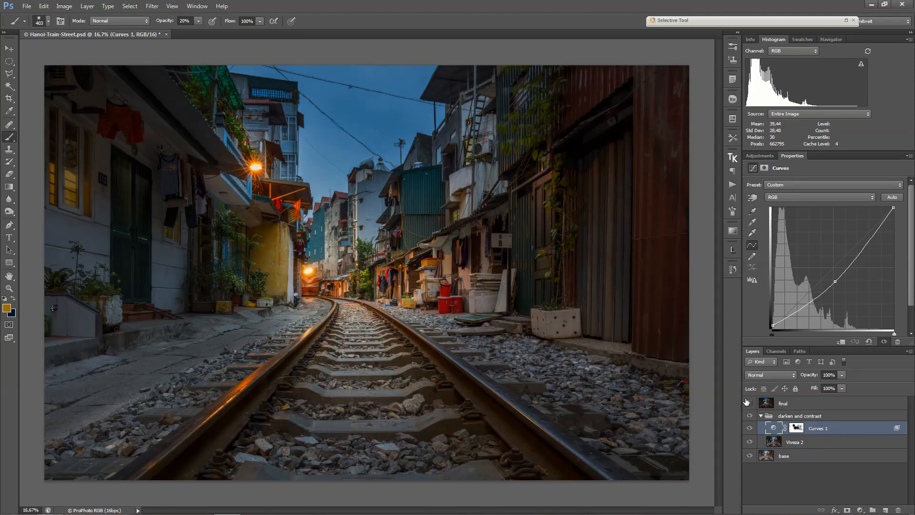
left_click(762, 416)
left_click(750, 416)
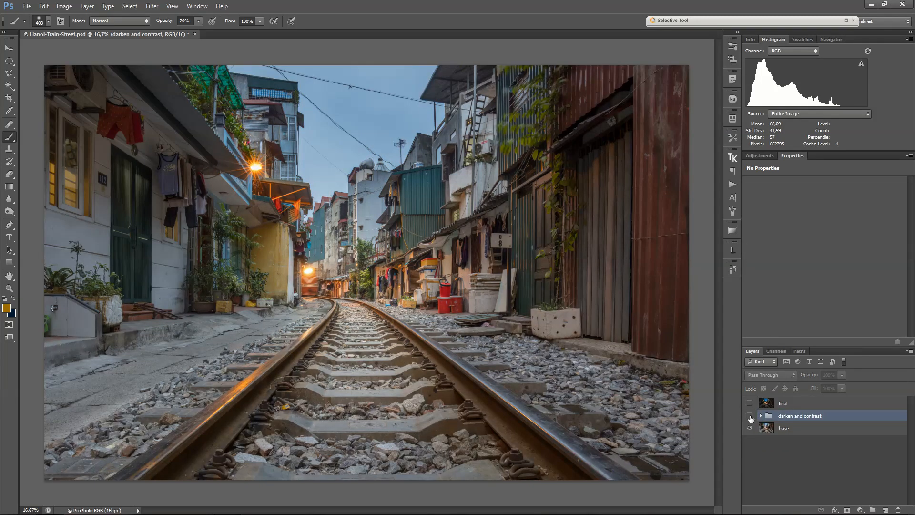
left_click(749, 416)
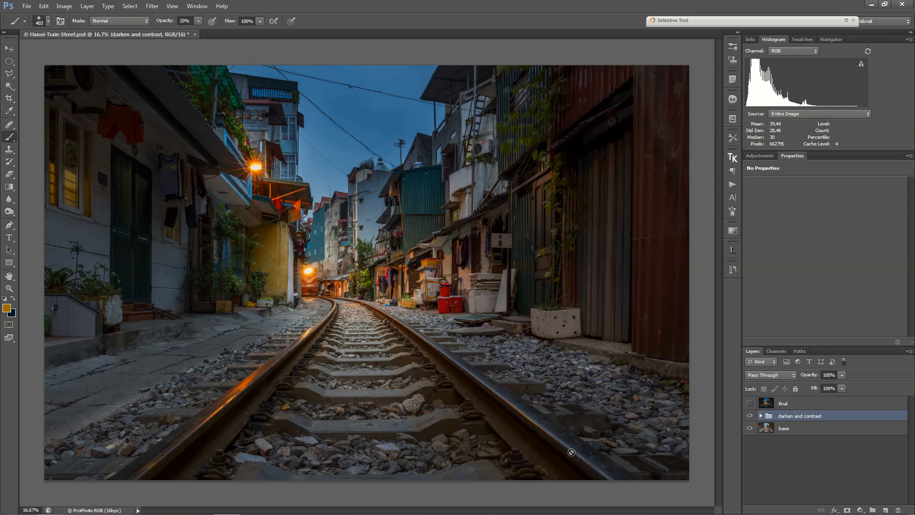
- Add a Hue/Saturation adjustment layer masked to the darkest tones with Lumenzia's D6 luminosity mask
left_click(548, 459, "ctrl")
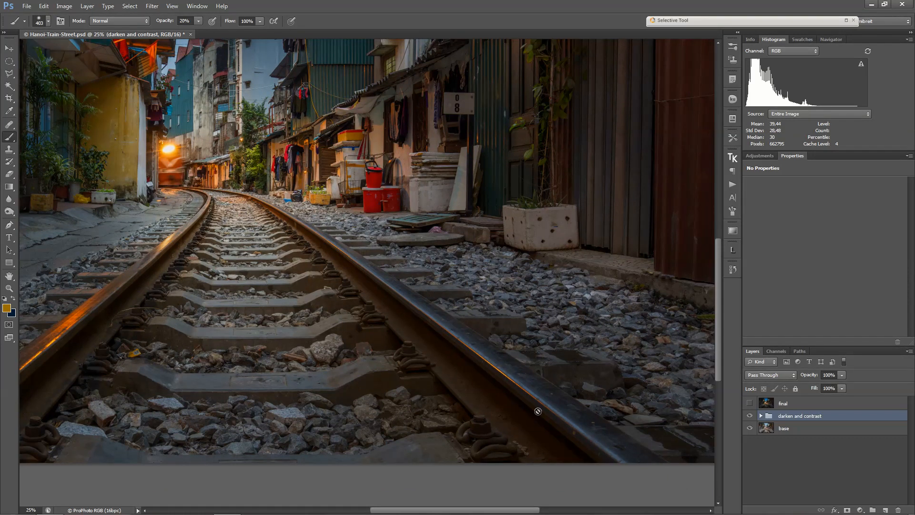
left_click(497, 393, "ctrl")
left_click(497, 394, "alt")
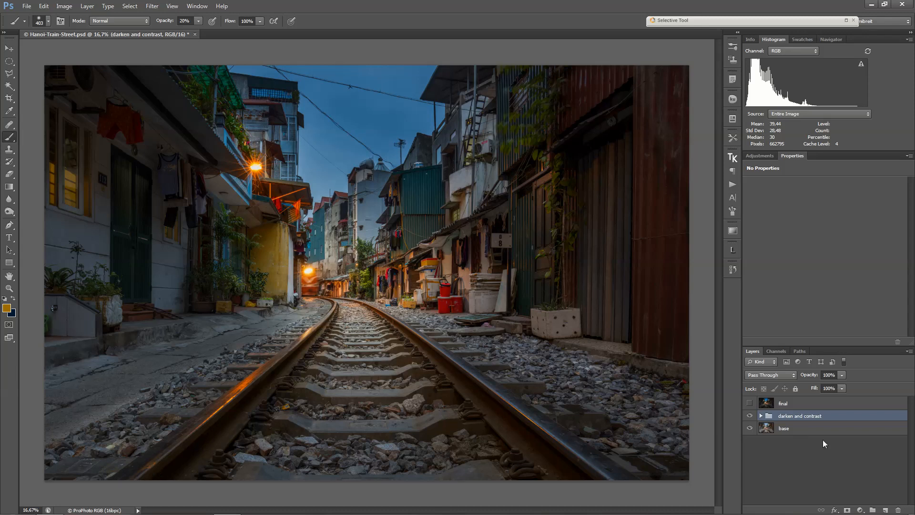
left_click(733, 249)
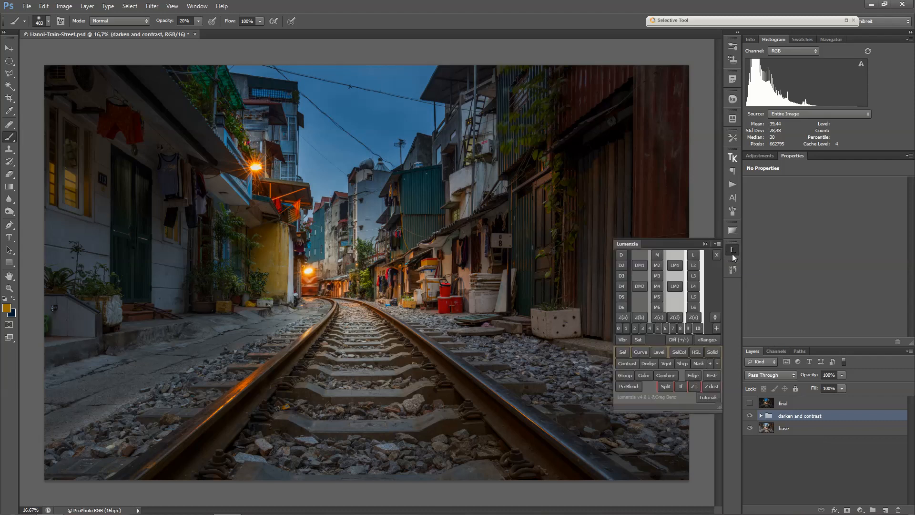
left_click(622, 307)
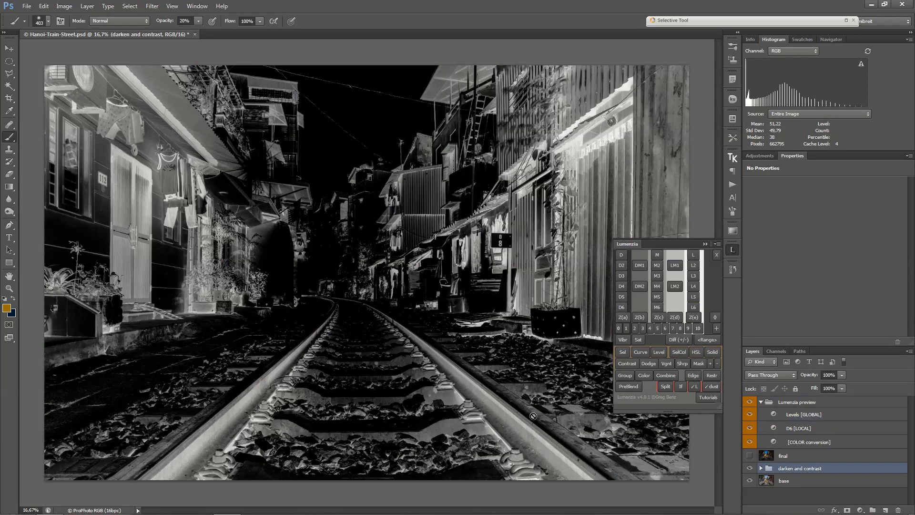
left_click(695, 353)
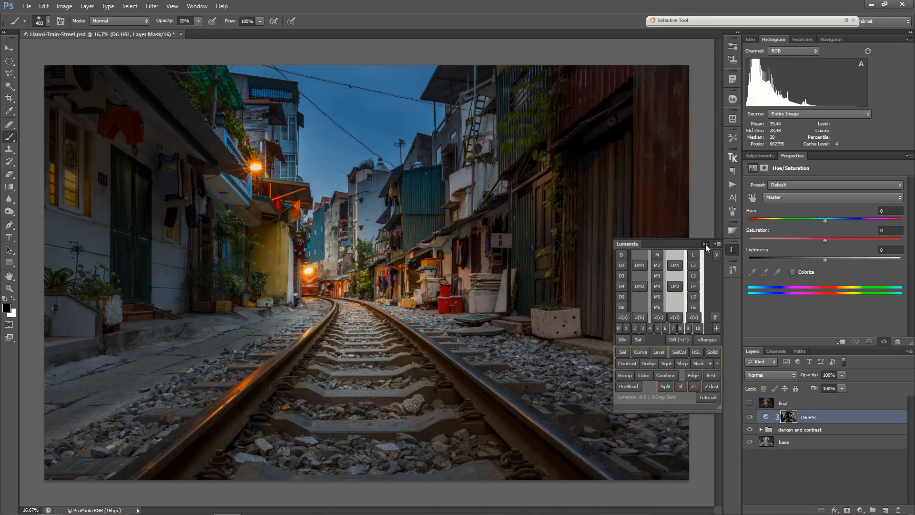
left_click(705, 244)
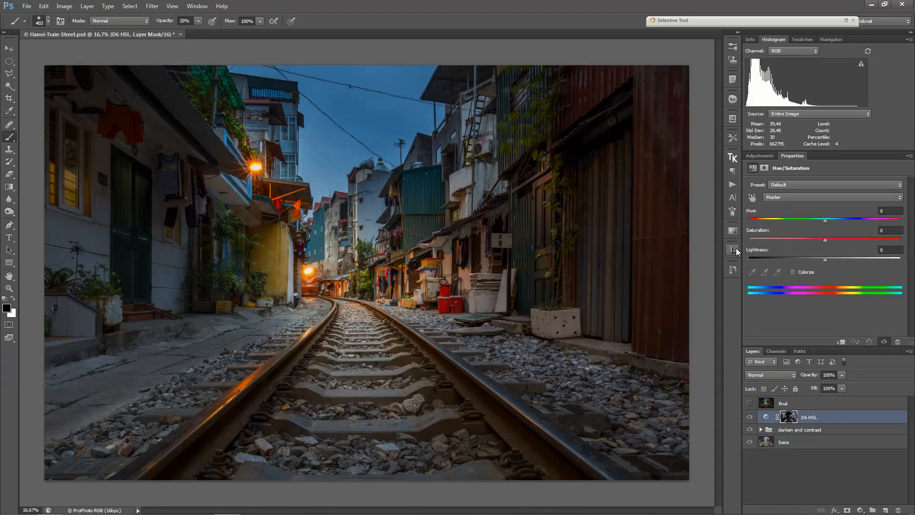
- Reduce the saturation of the yellows by sampling the ground beside the right rail with the on-image adjustment tool
left_click(752, 197)
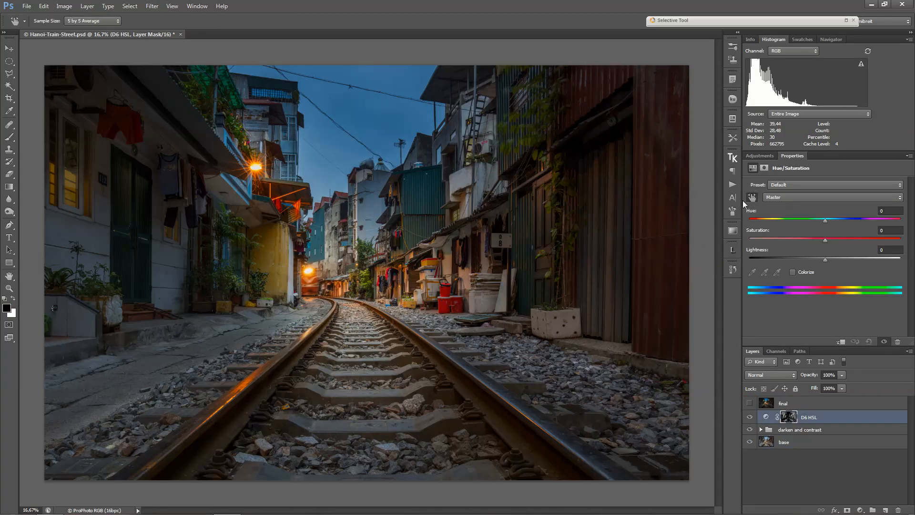
left_click(533, 445)
left_click_drag(533, 444, 550, 462)
- Set the Reds saturation of the D6 HSL layer to -27, comparing the image with and without the layer
left_click(802, 197)
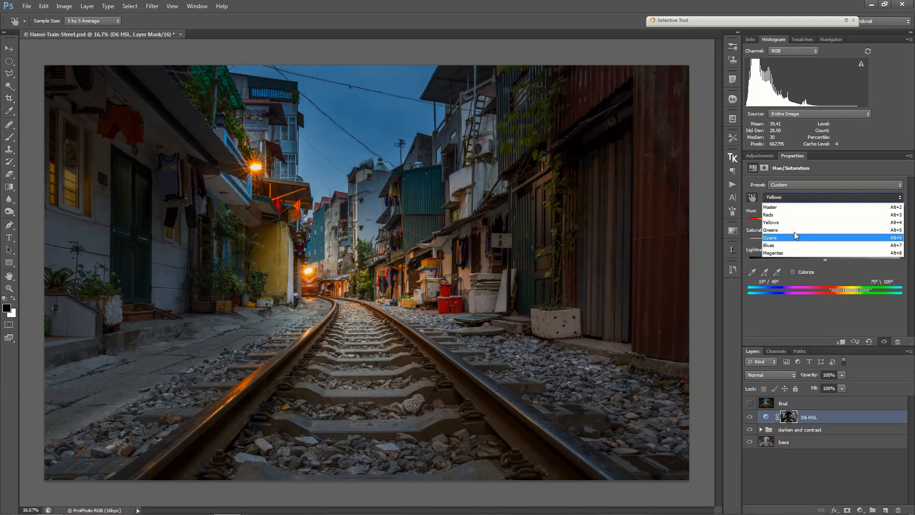
left_click(803, 214)
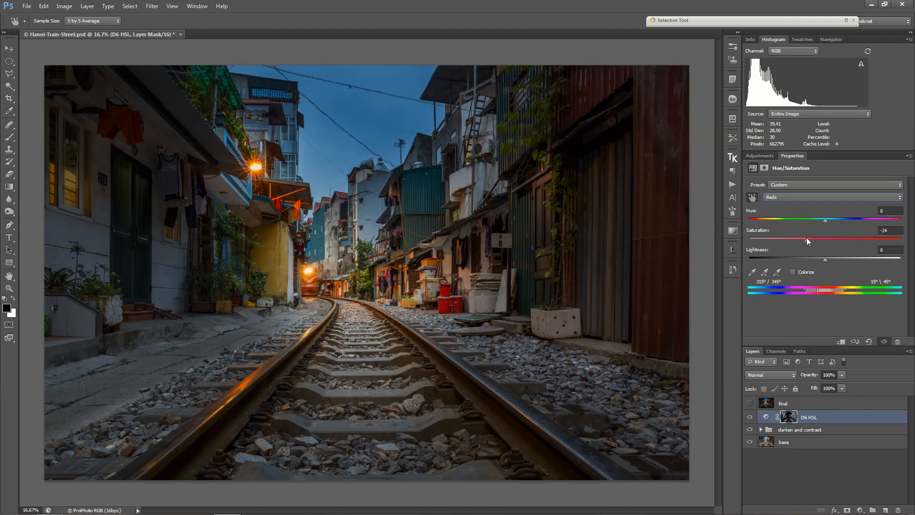
left_click(751, 417)
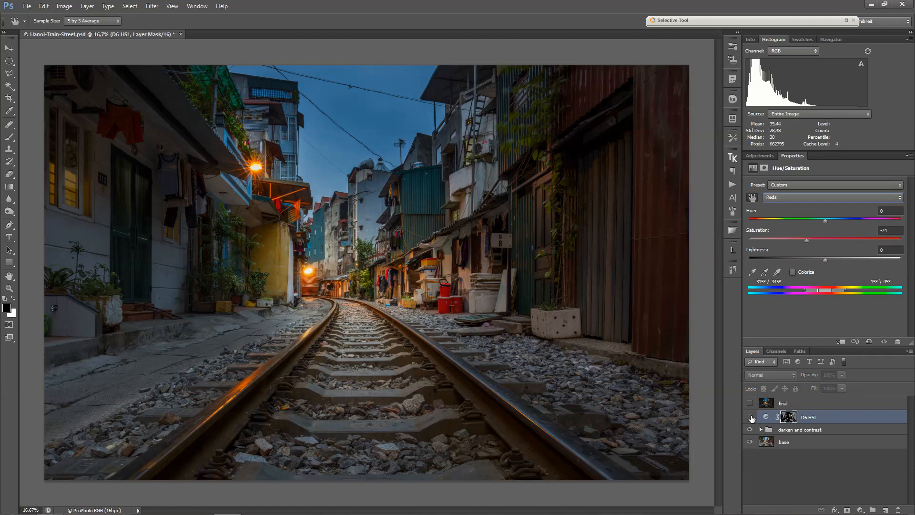
left_click(750, 418)
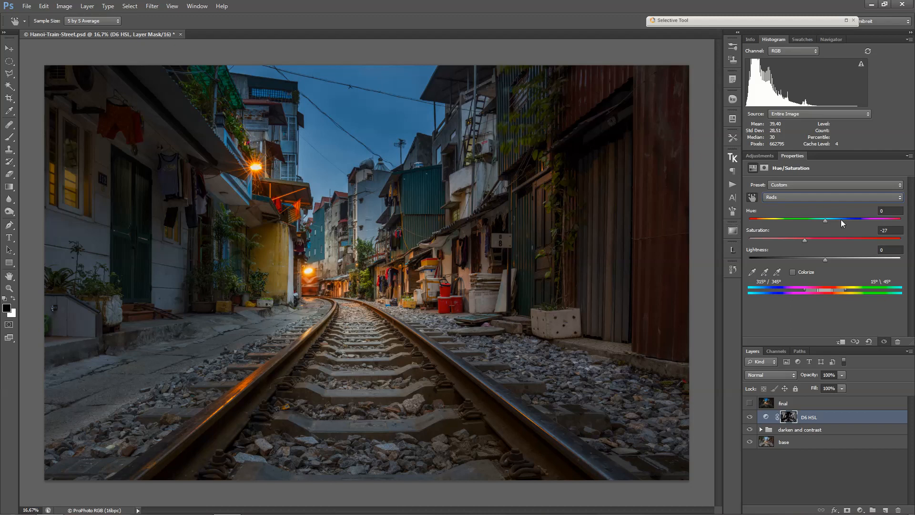
- Adjust the yellows' saturation by sampling near the left rail, and set the Blues saturation to -9
left_click_drag(230, 413, 220, 422)
left_click(814, 198)
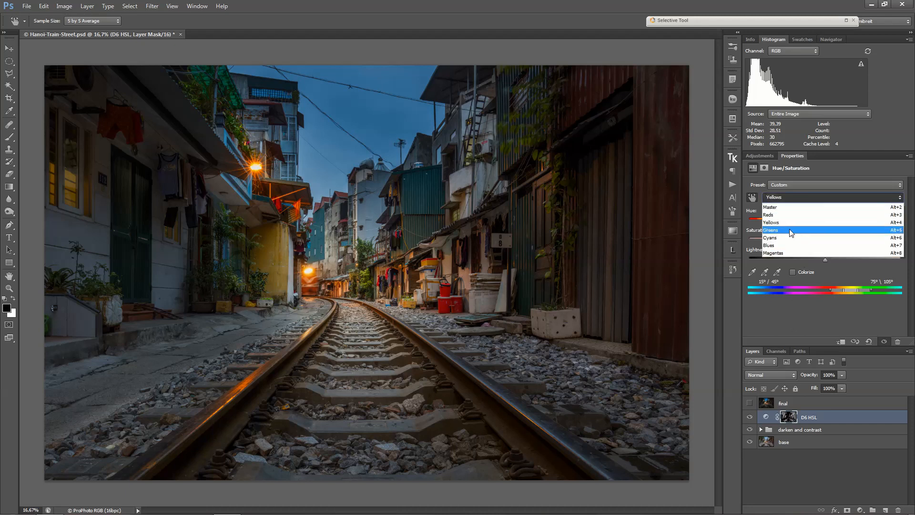
left_click(806, 242)
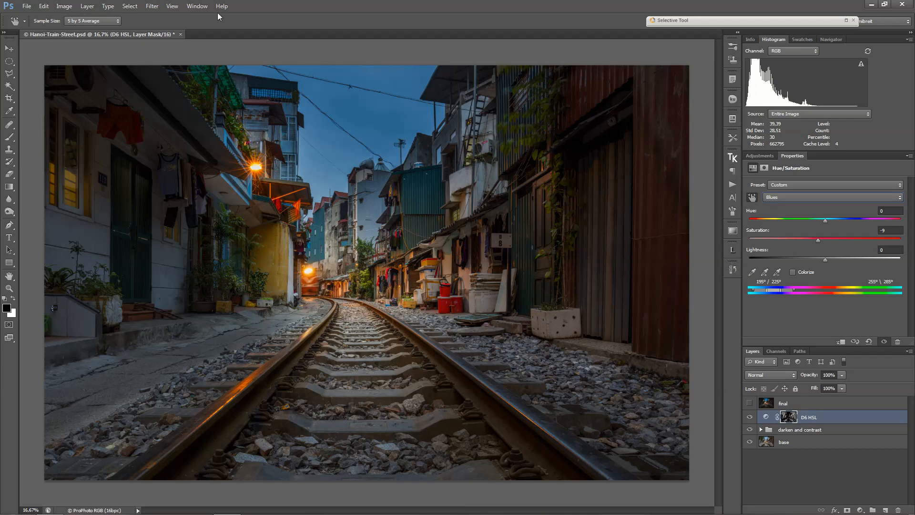
left_click(152, 5)
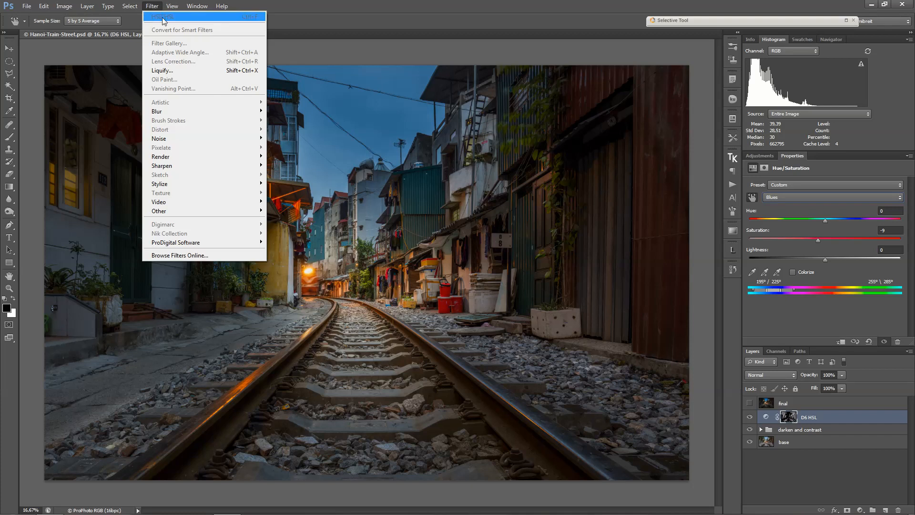
left_click(159, 17)
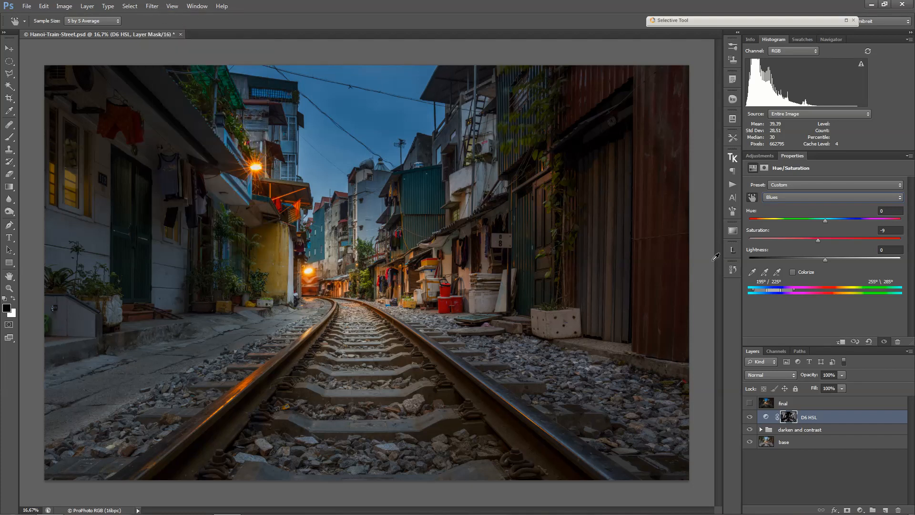
- Add a Hue/Saturation adjustment layer above D6 HSL, masked with Lumenzia's saturation mask
left_click(735, 251)
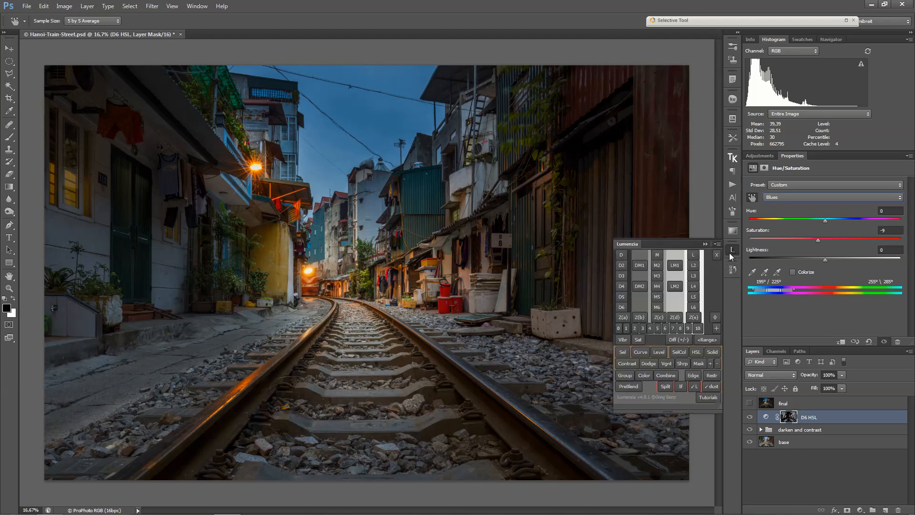
left_click(638, 341)
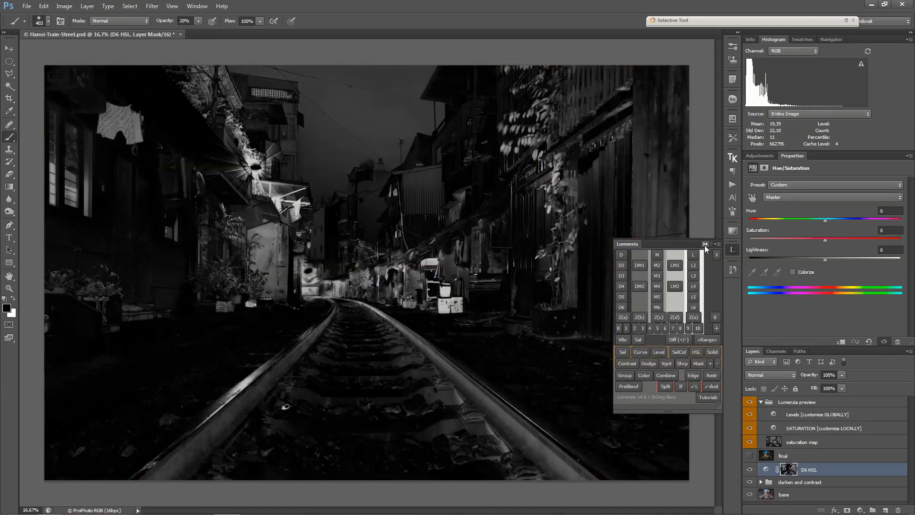
left_click(705, 244)
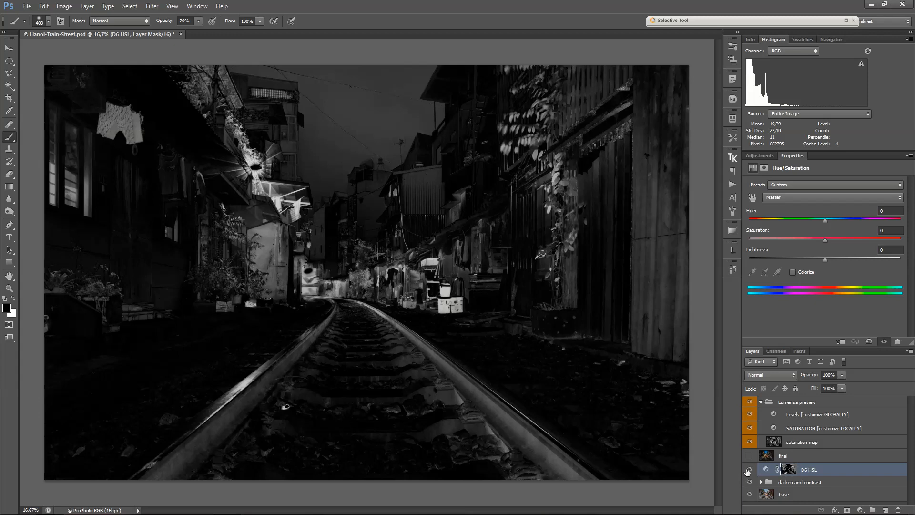
left_click(733, 249)
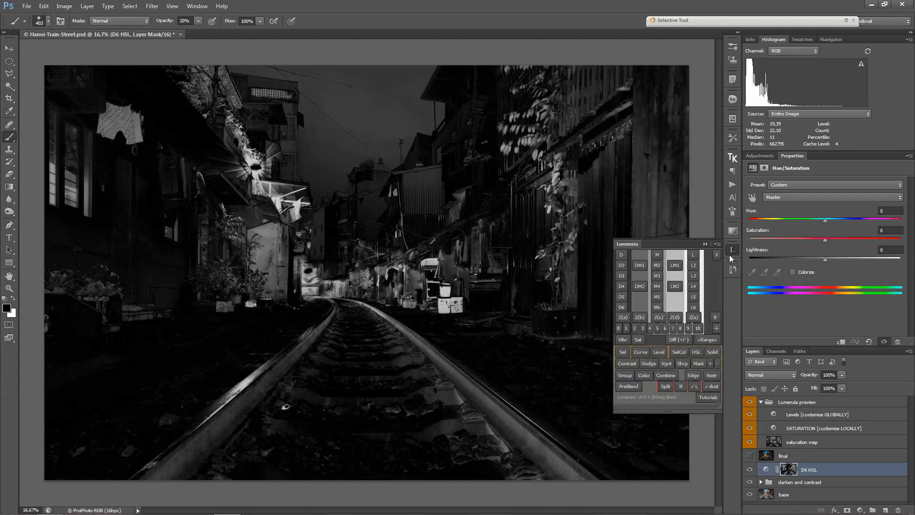
left_click(696, 353)
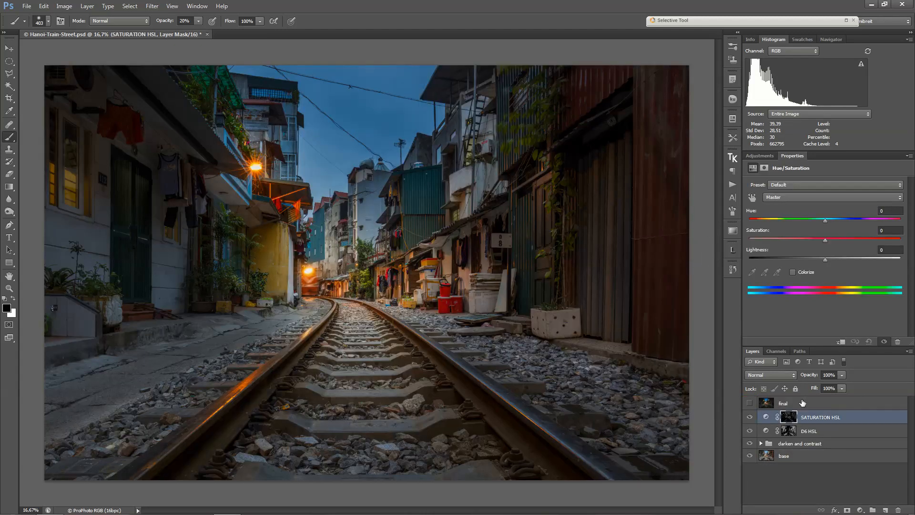
- Examine the SATURATION HSL layer's mask against the normal image to see which areas it targets
left_click(789, 417, "alt")
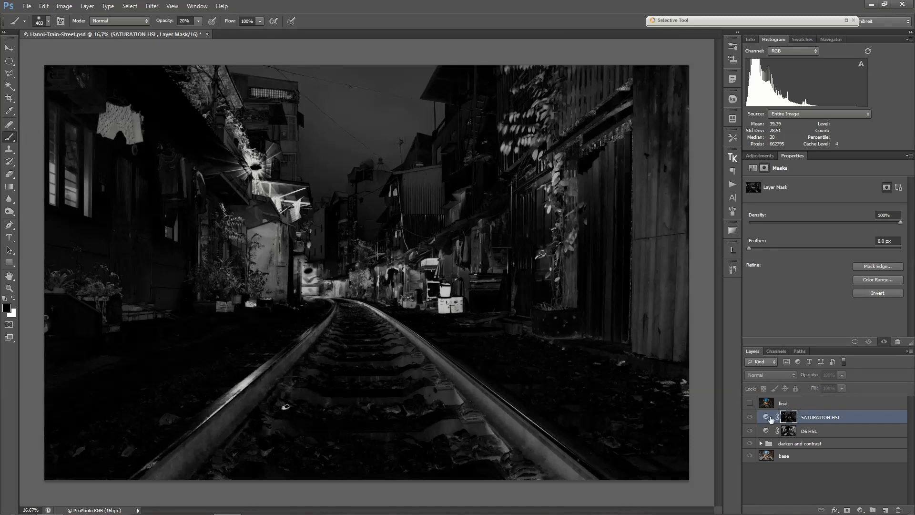
left_click(766, 417)
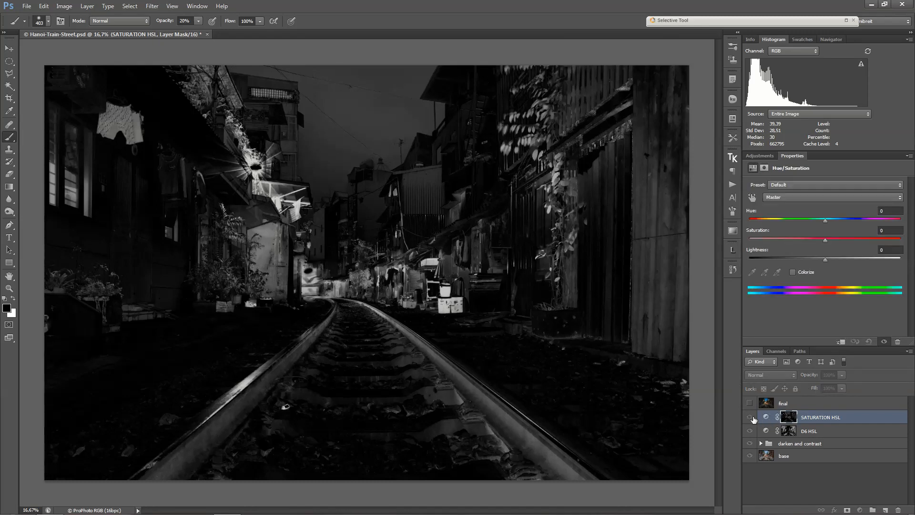
left_click(770, 417)
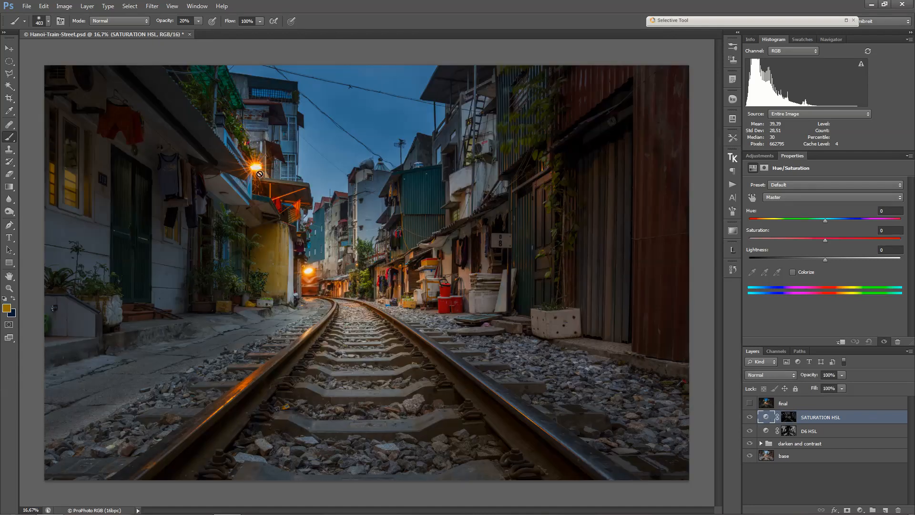
scroll(243, 166, "up", 2)
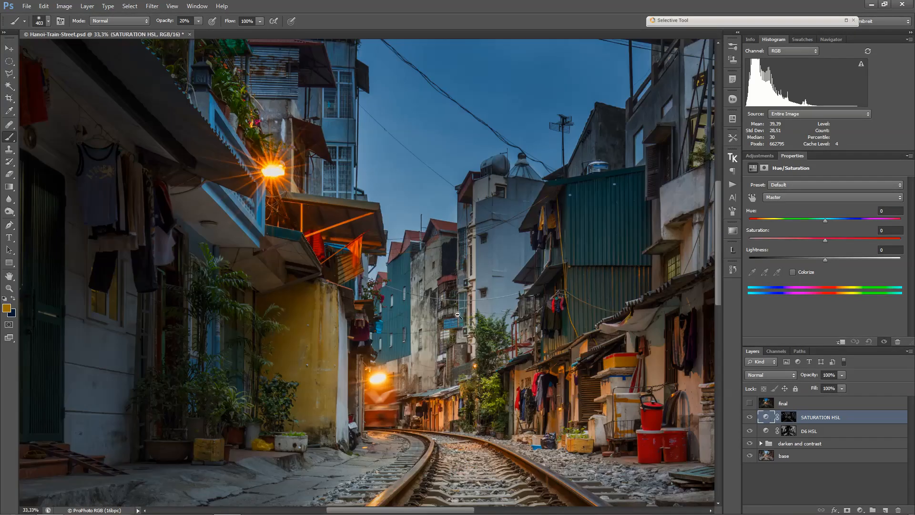
scroll(583, 364, "down", 2)
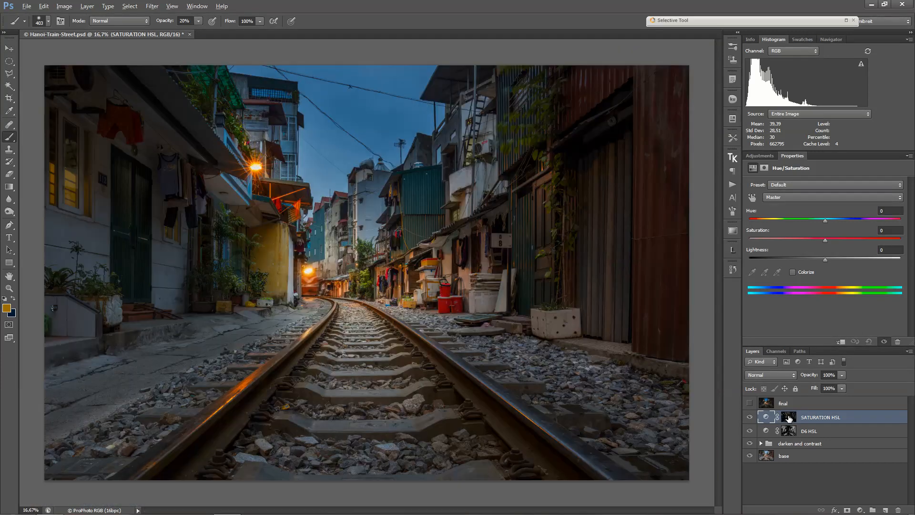
left_click(788, 416, "alt")
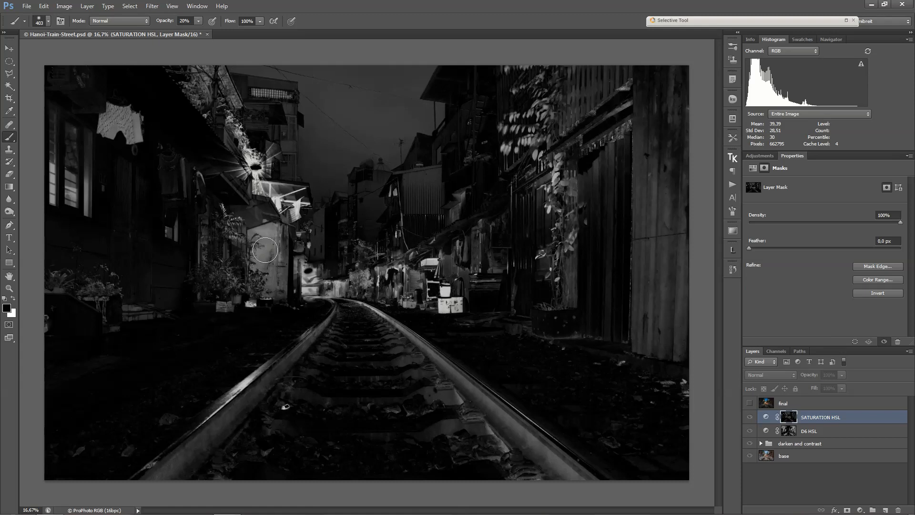
left_click(765, 418)
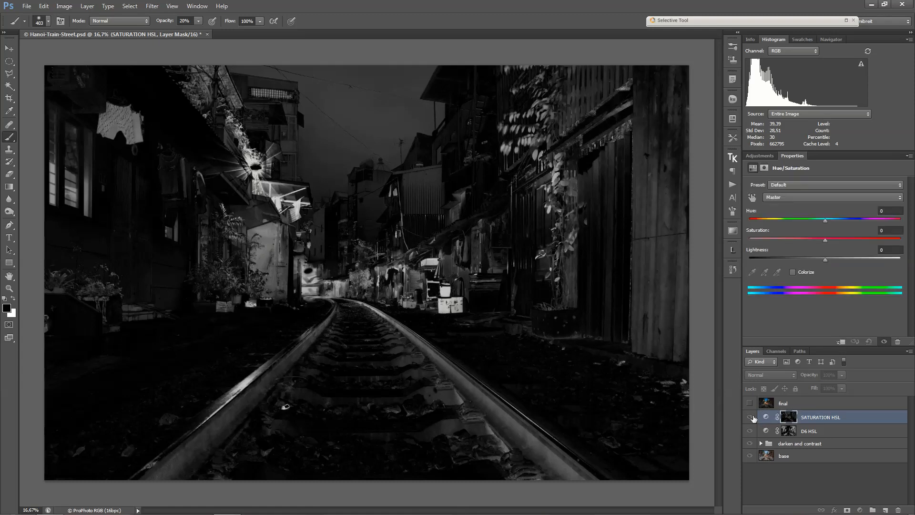
left_click(766, 418)
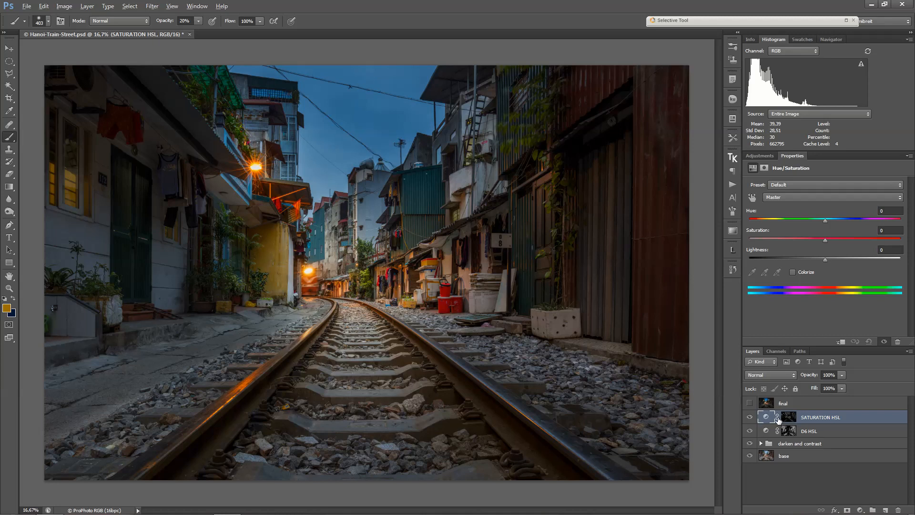
left_click(784, 419, "alt")
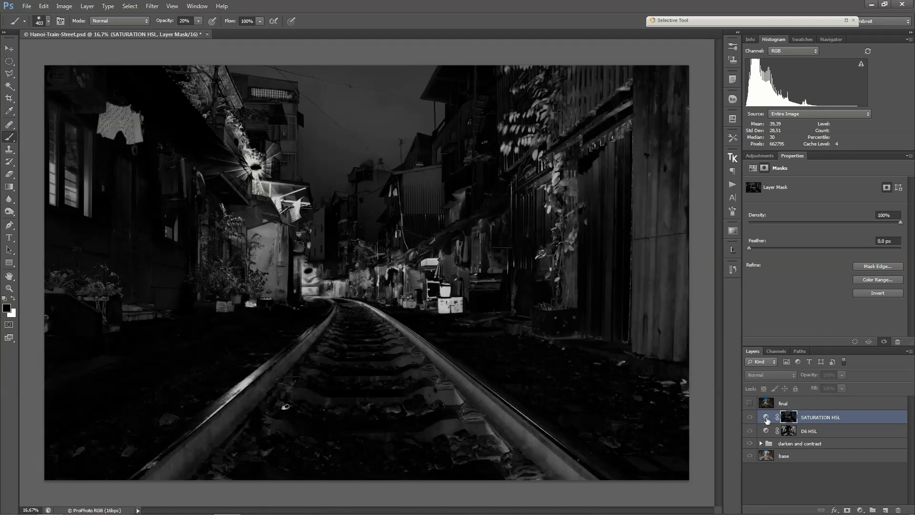
left_click(766, 418)
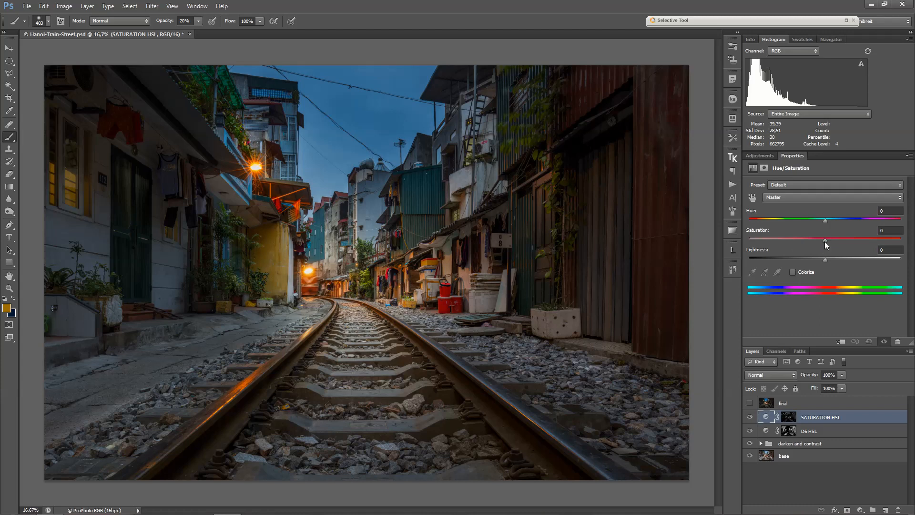
- Set the master saturation of the SATURATION HSL layer to -23, trying the extreme of -100 on the way
left_click_drag(824, 241, 819, 241)
left_click_drag(818, 239, 748, 238)
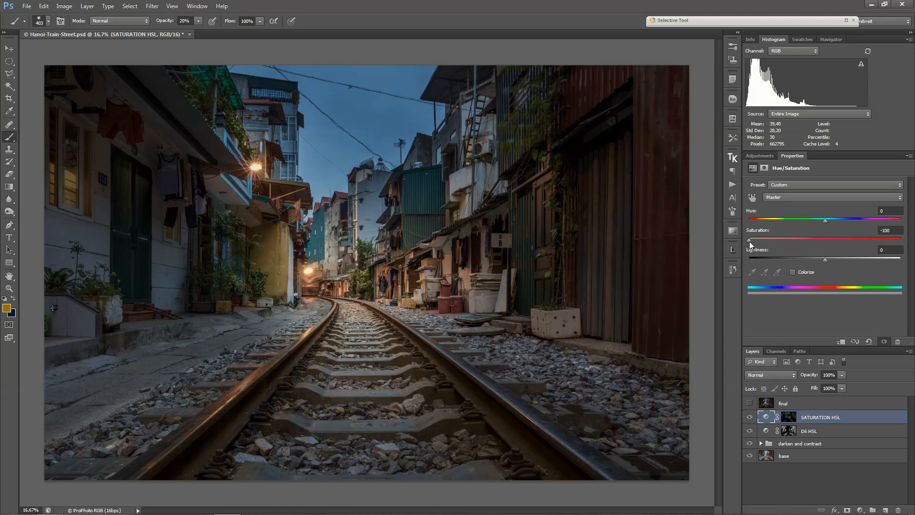
left_click_drag(752, 240, 805, 242)
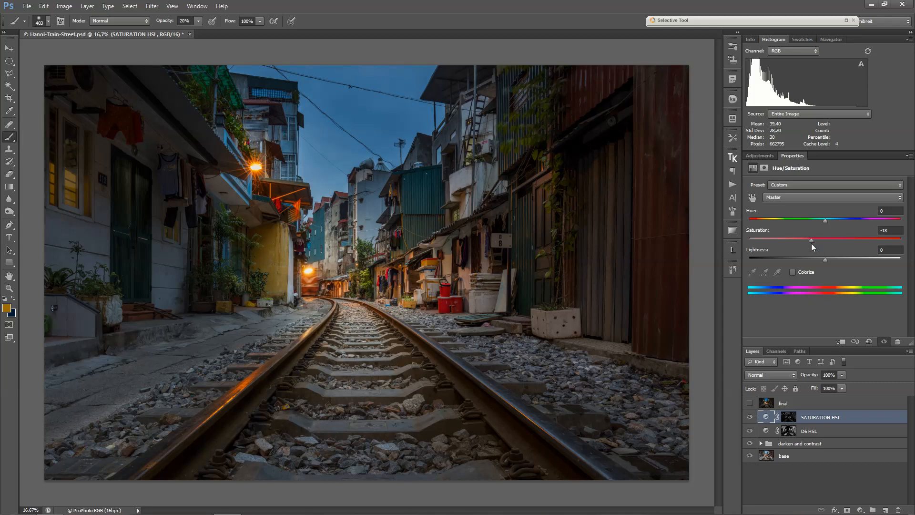
left_click_drag(811, 239, 807, 240)
left_click(765, 421)
- Preview Lumenzia's vibrance mask and increase its contrast with the global Levels, using black input 58 and midtones 0.60
left_click(733, 249)
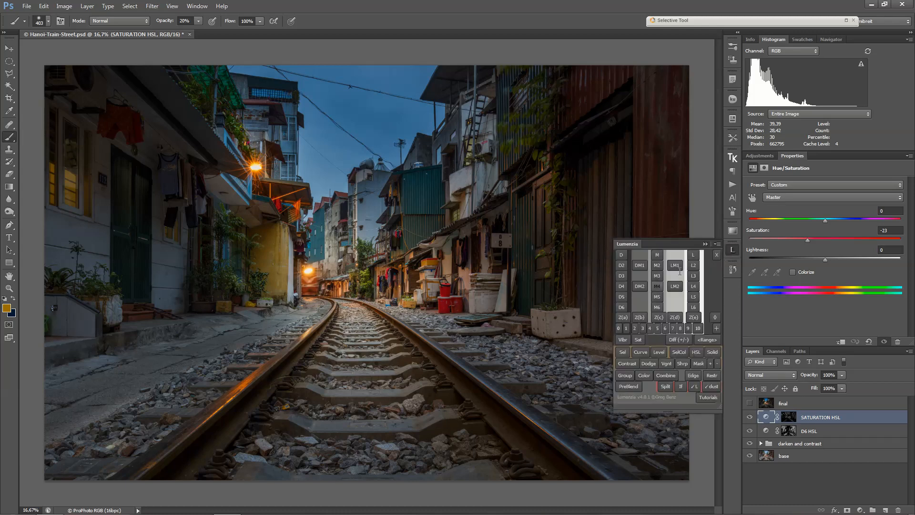
left_click(624, 339)
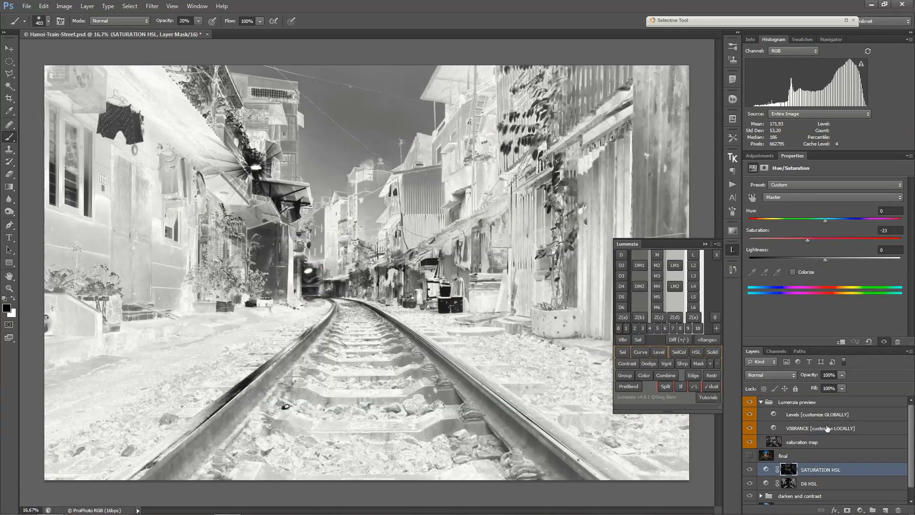
left_click(861, 415)
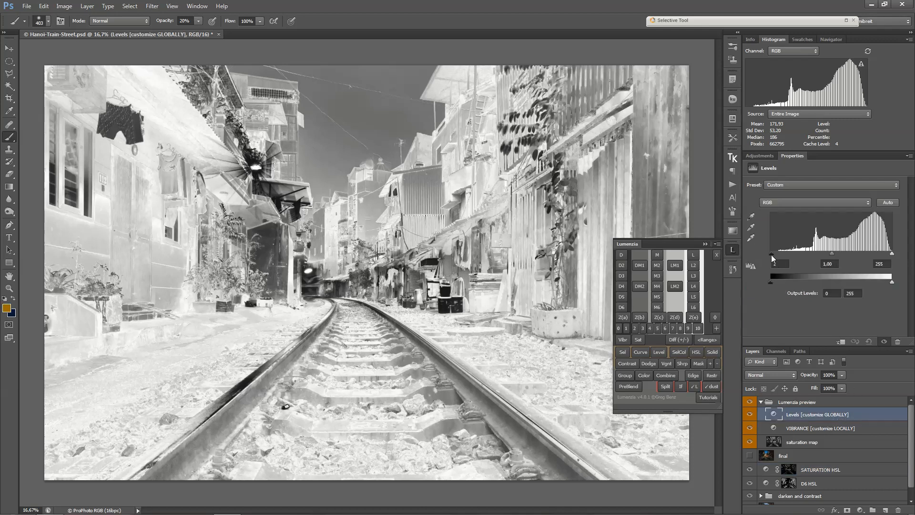
left_click_drag(771, 255, 858, 253)
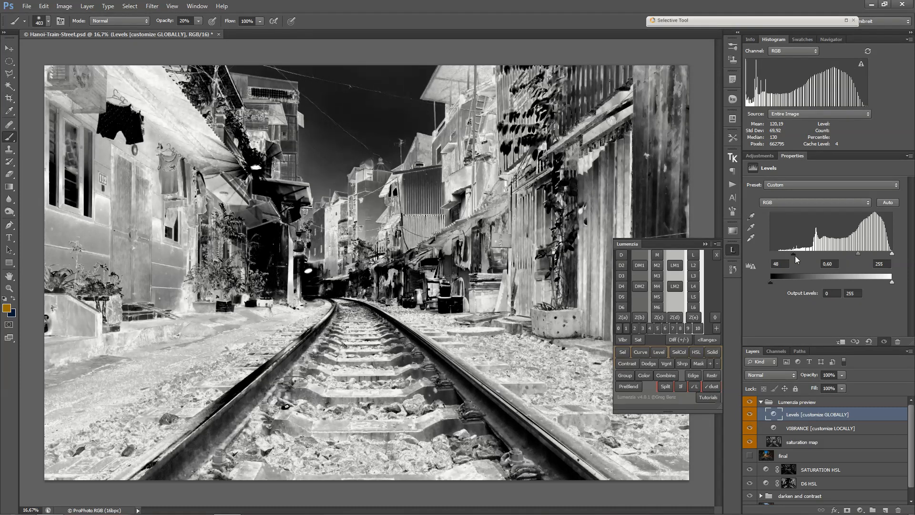
left_click_drag(794, 254, 799, 253)
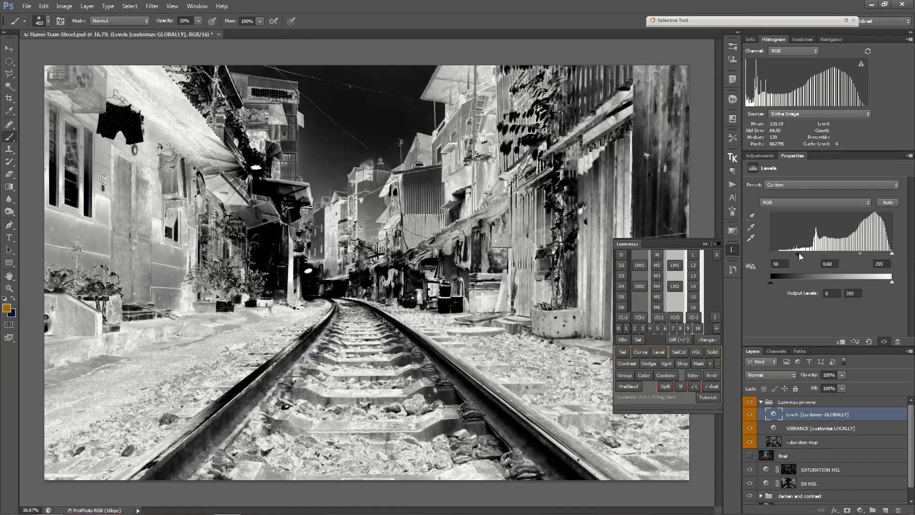
- Add a Hue/Saturation layer through the customized vibrance mask and adjust its master saturation
left_click(696, 352)
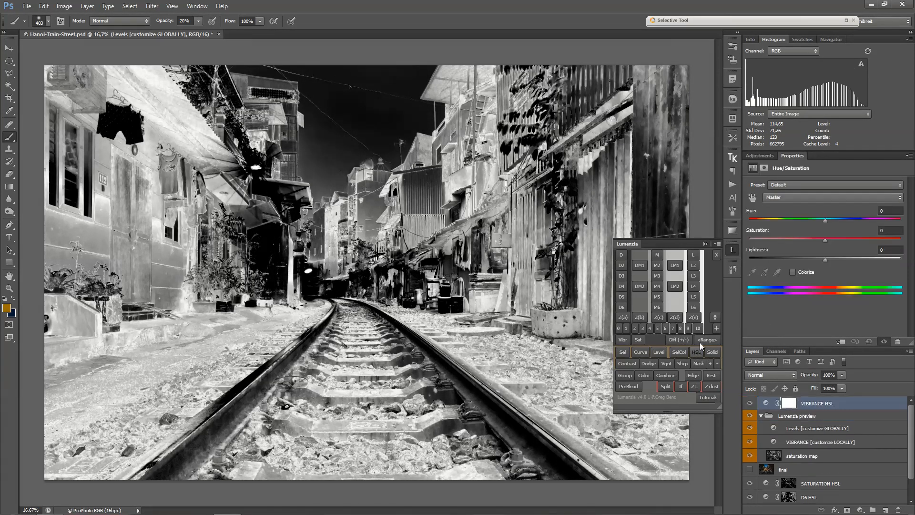
left_click(705, 244)
left_click_drag(829, 402, 807, 409)
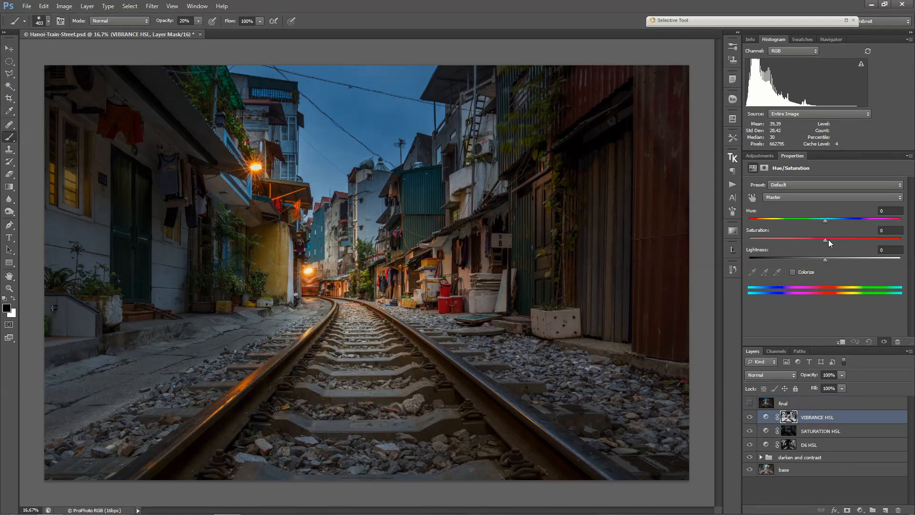
left_click_drag(827, 240, 874, 241)
- Group the VIBRANCE, SATURATION and D6 HSL layers, and compare the image with and without the group
left_click(839, 446, "shift")
key("ctrl+g")
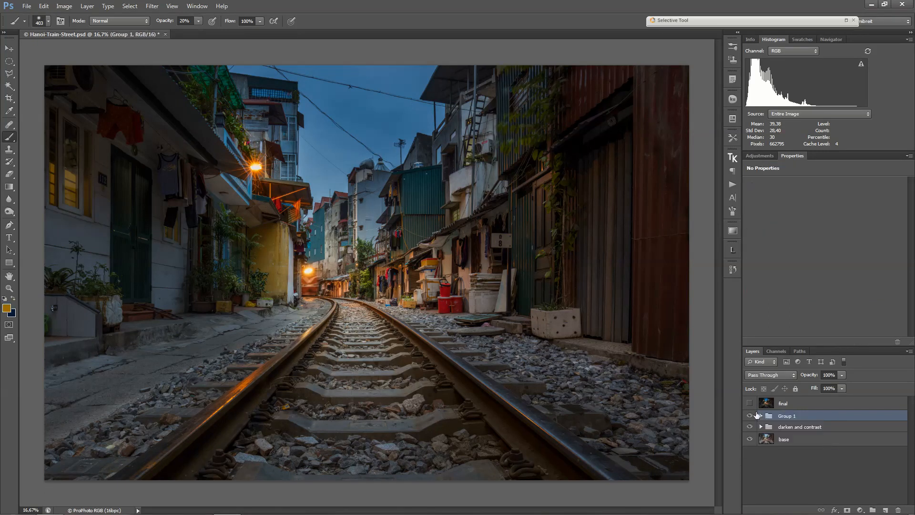
left_click(750, 416)
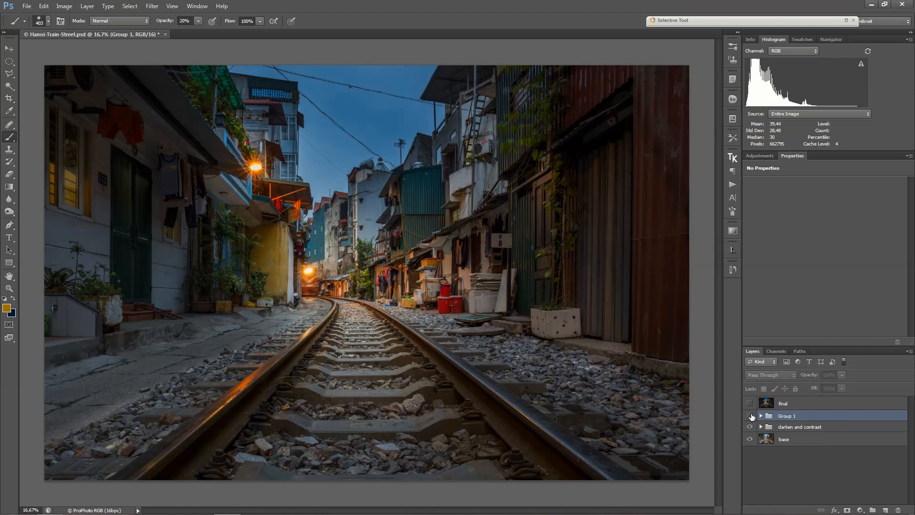
left_click(749, 416)
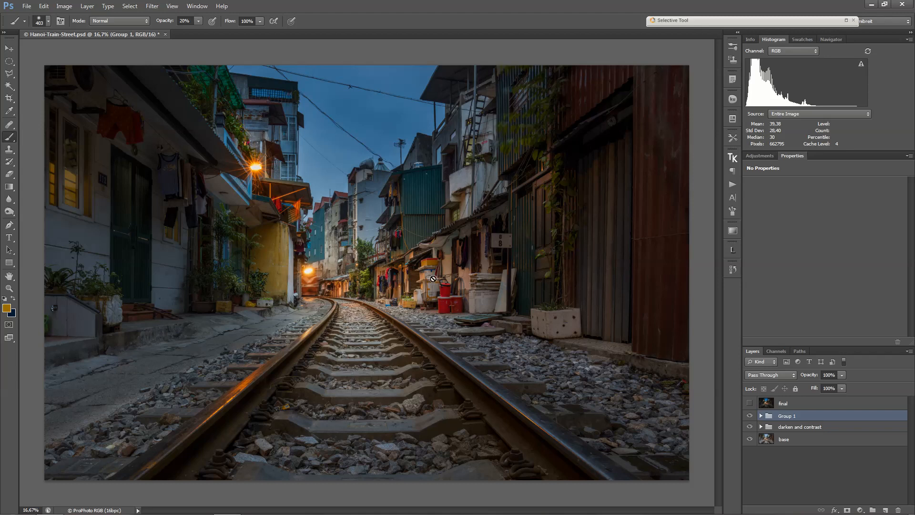
- Add a Hue/Saturation layer above Group 1 that lowers the Reds saturation, and invert its mask to black
left_click(861, 510)
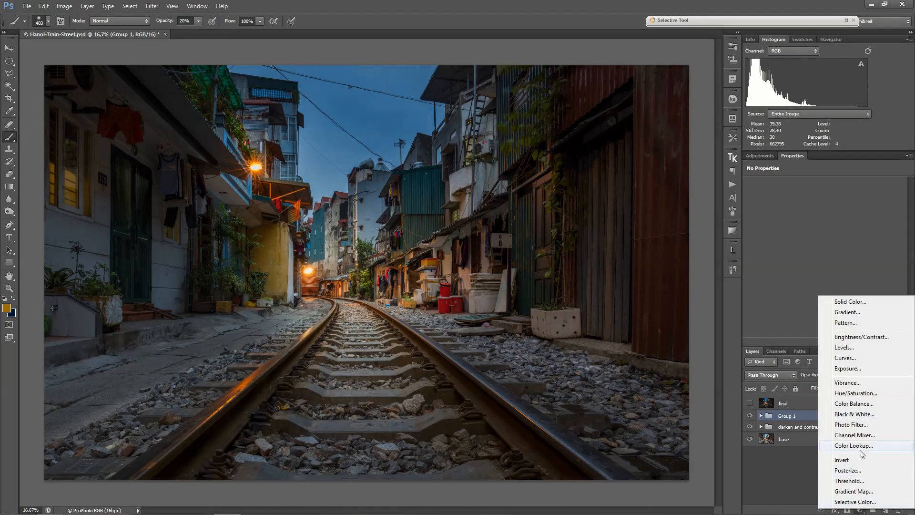
left_click(863, 394)
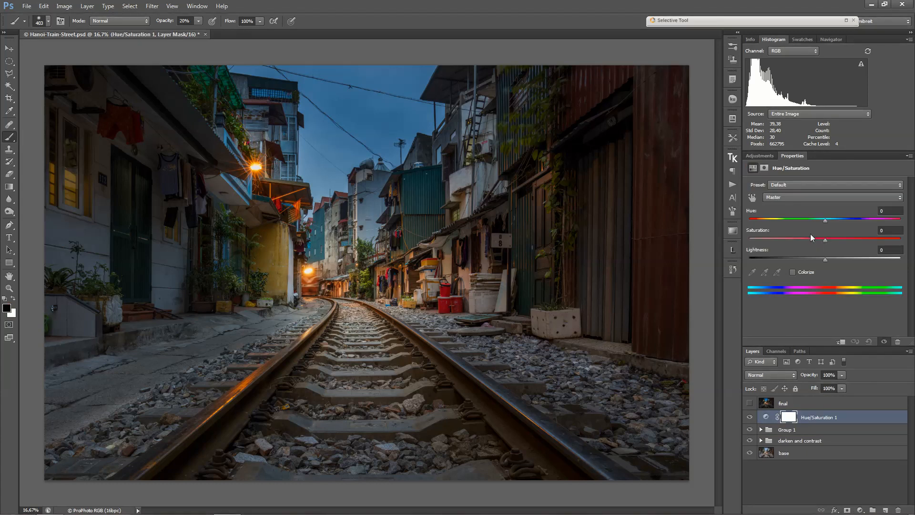
left_click(807, 197)
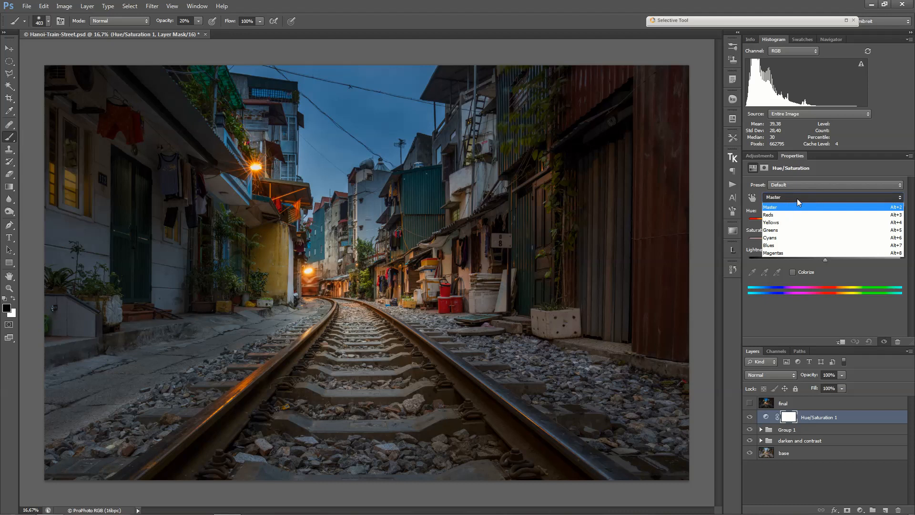
left_click(803, 199)
left_click(803, 199)
left_click(825, 214)
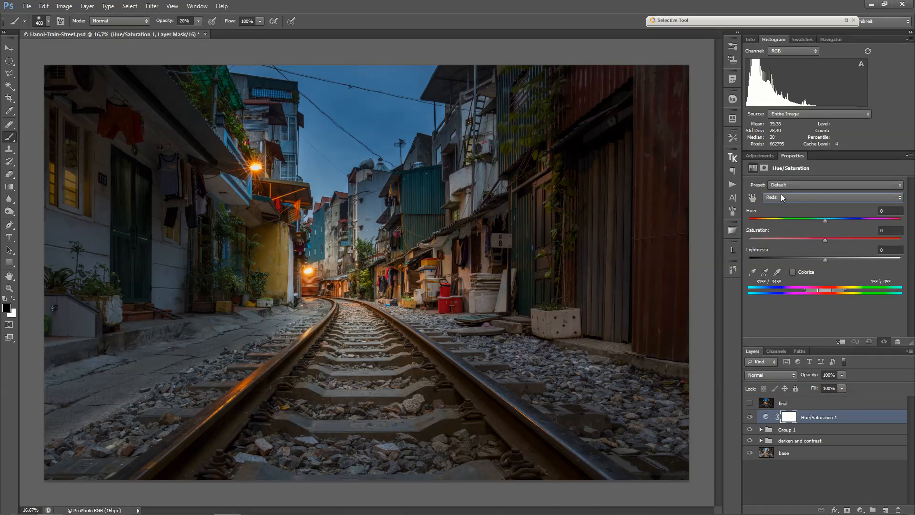
left_click(791, 238)
left_click_drag(790, 239, 789, 239)
key("ctrl+i")
- Duplicate the black-masked Hue/Saturation layer and set the copy's Reds saturation to +44
left_click_drag(860, 420, 885, 509)
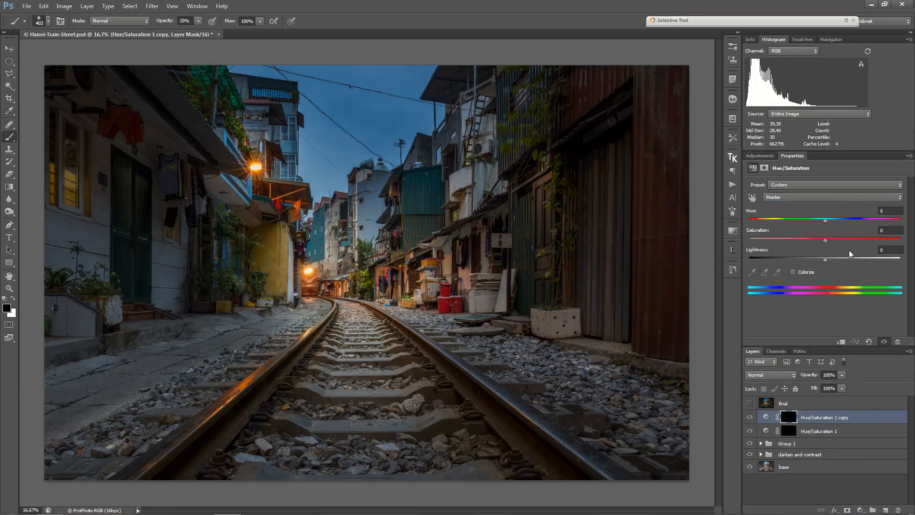
left_click(831, 197)
left_click(832, 210)
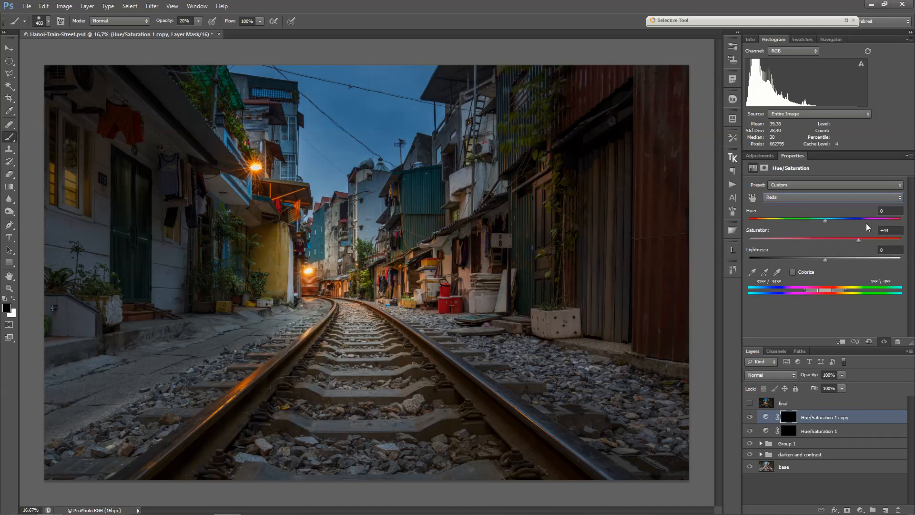
- Rename the duplicated Hue/Saturation layer to "+ red"
double_click(818, 417)
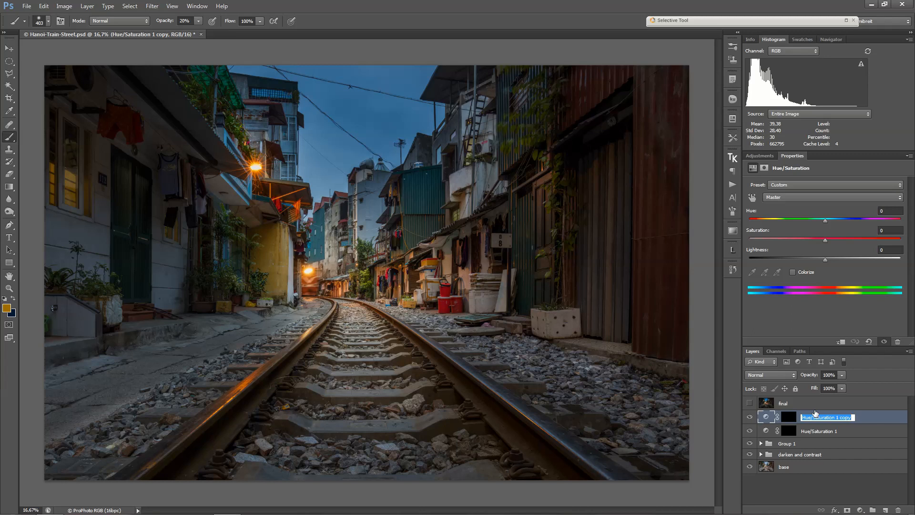
type("+ red")
key("Return")
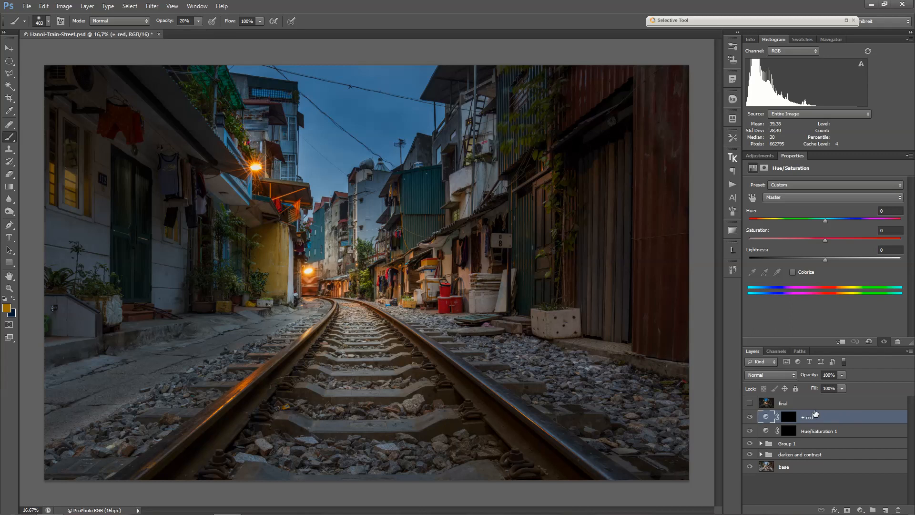
- Rename the lower Hue/Saturation layer, the one that reduces the reds, to "-red"
double_click(817, 431)
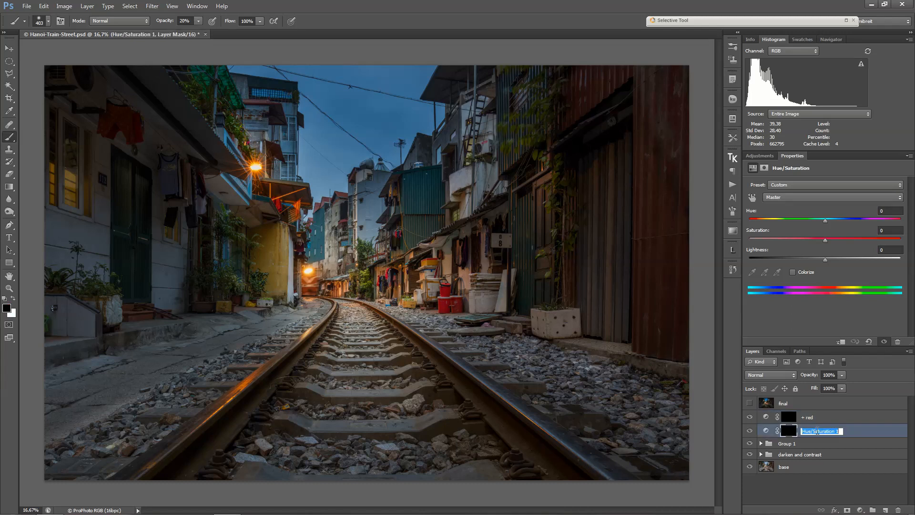
type("+")
key("Return")
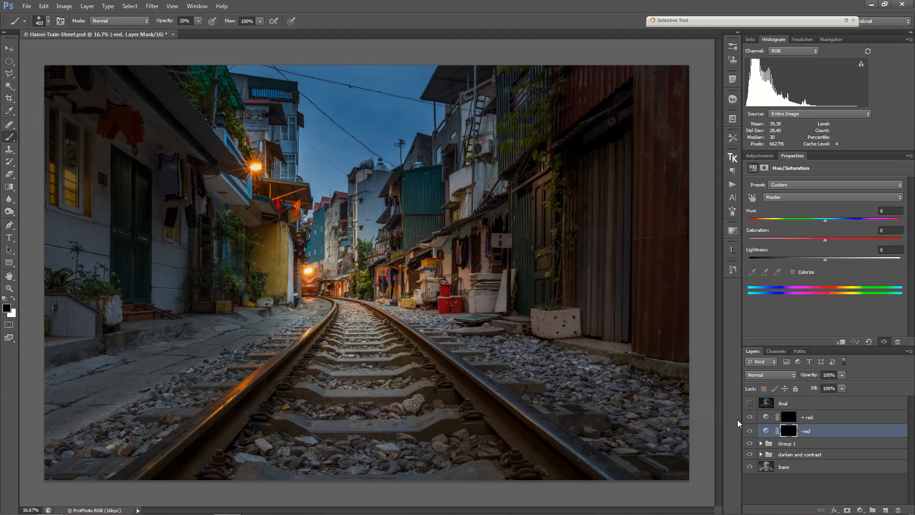
- Paint white at 20% brush opacity on the "-red" mask over the red buckets and the hanging clothes beside the tracks
left_click(468, 301, "ctrl")
left_click(469, 302, "ctrl")
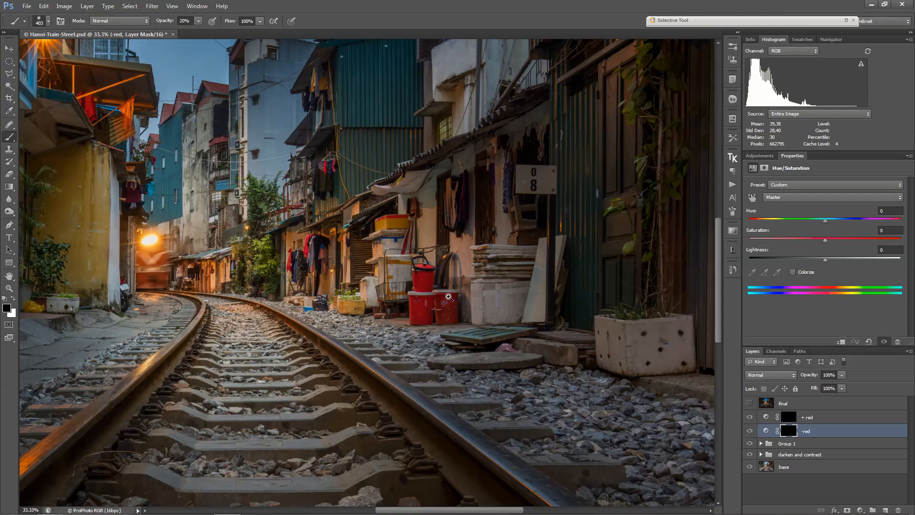
left_click(13, 298)
mouse_move(352, 248)
left_mouse_down()
mouse_move(360, 249)
mouse_move(351, 248)
left_mouse_up()
left_click_drag(452, 302, 421, 323)
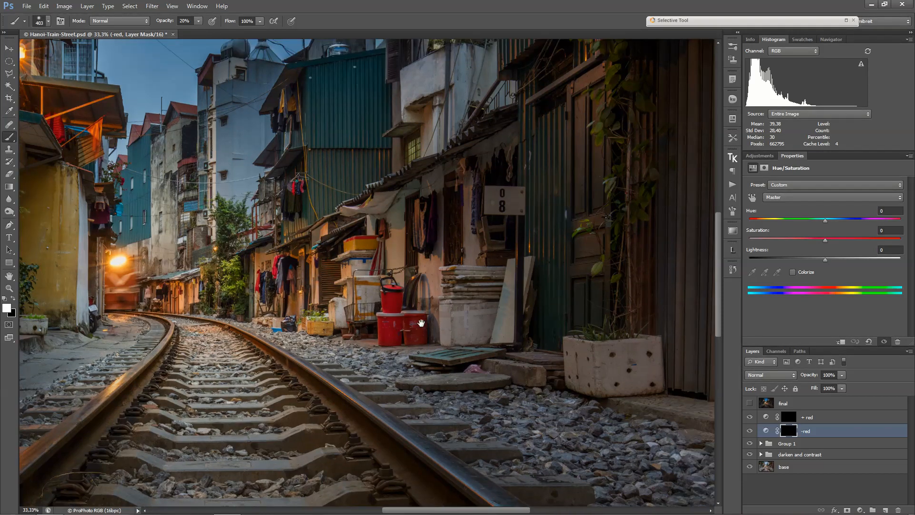
left_click(421, 323, "ctrl")
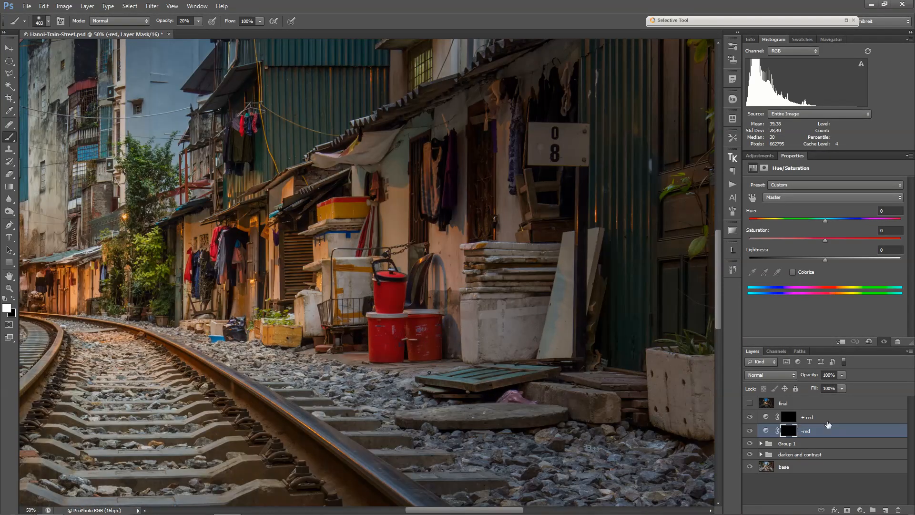
mouse_move(396, 307)
left_mouse_down()
mouse_move(380, 301)
mouse_move(381, 289)
mouse_move(381, 344)
mouse_move(380, 312)
left_mouse_up()
left_click_drag(324, 280, 468, 338)
left_click(362, 311, "ctrl")
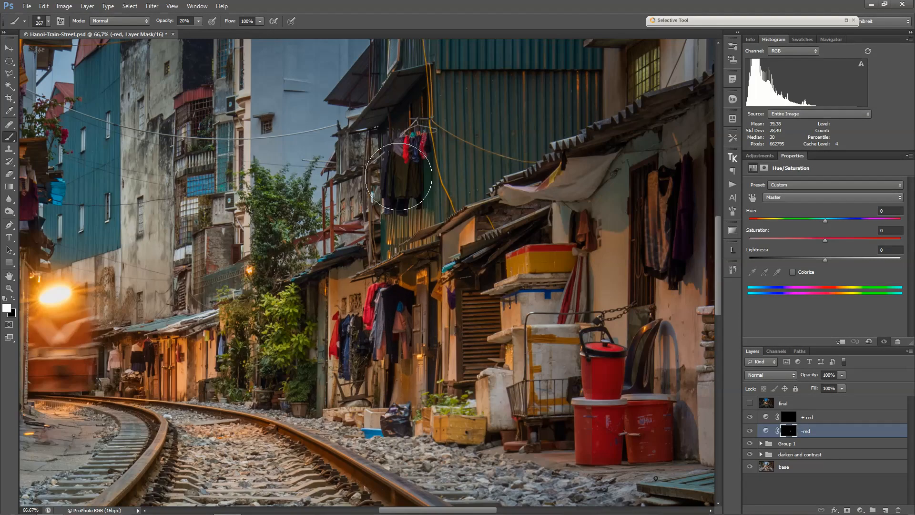
mouse_move(407, 161)
left_mouse_down()
mouse_move(381, 171)
mouse_move(385, 157)
left_mouse_up()
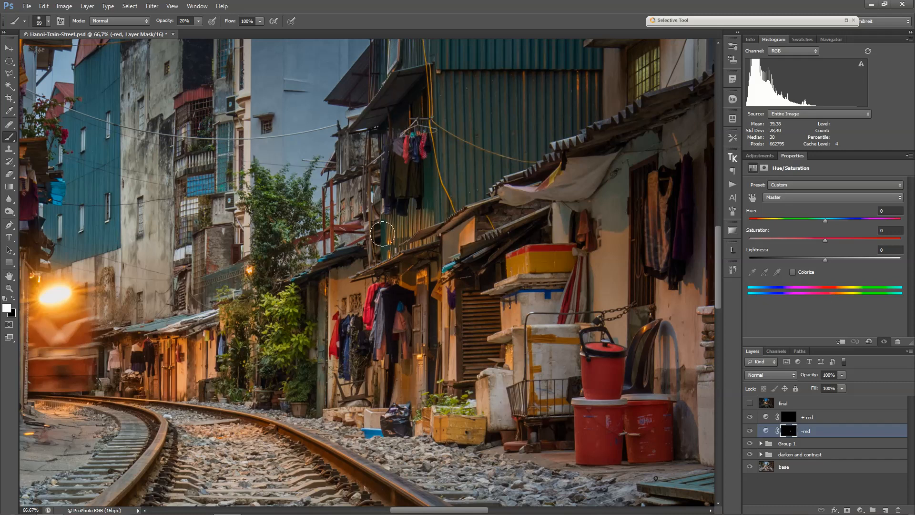
- Lower the brush opacity to 10% and paint the "-red" mask over the red fabrics and awnings around the street lamp
key("x")
key("x")
key("1")
left_click_drag(271, 259, 520, 307)
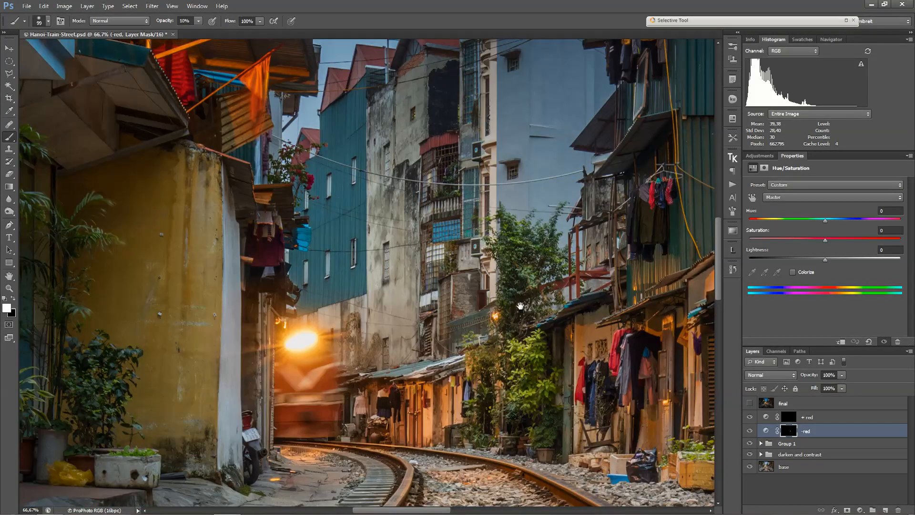
mouse_move(272, 180)
left_mouse_down()
mouse_move(405, 349)
mouse_move(468, 396)
left_mouse_up()
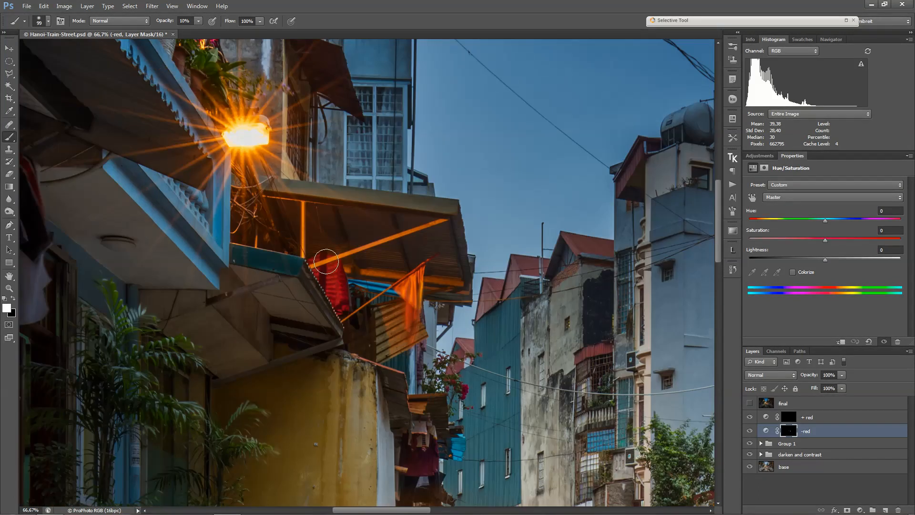
left_click_drag(273, 233, 376, 309)
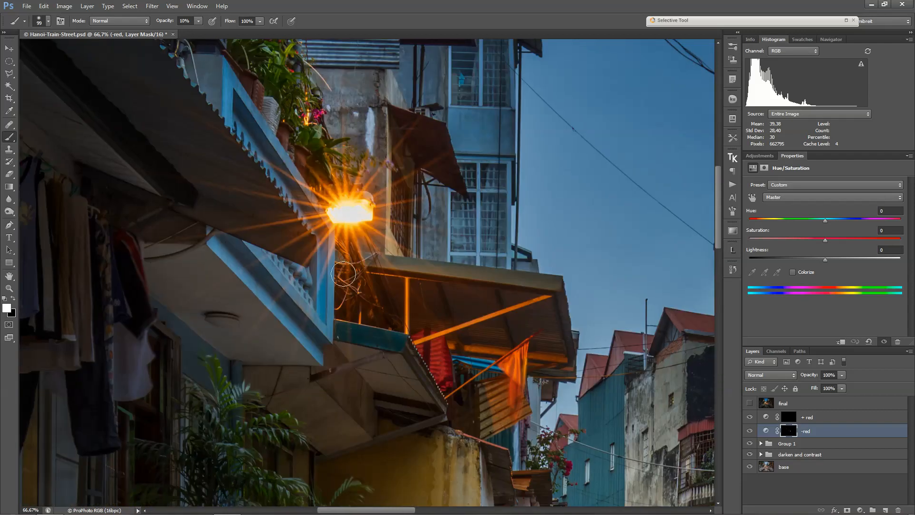
mouse_move(320, 236)
left_mouse_down()
mouse_move(354, 236)
mouse_move(405, 308)
left_mouse_up()
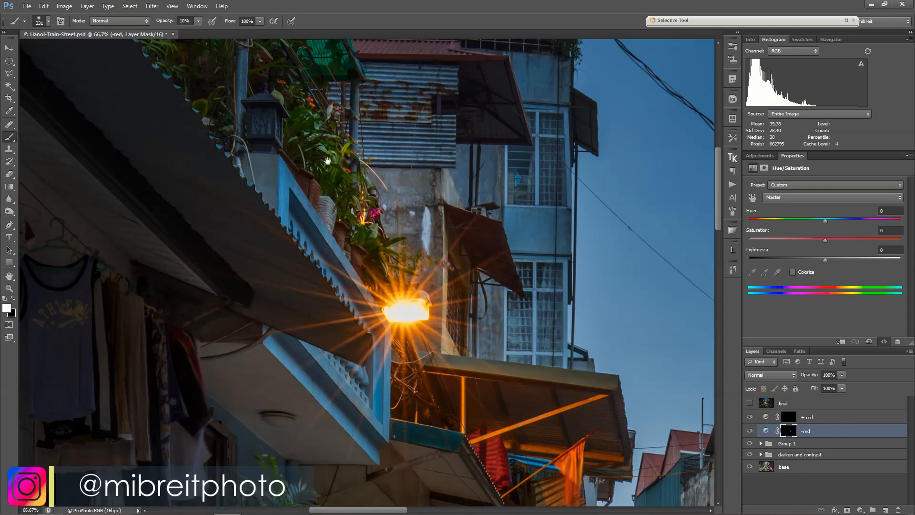
left_click_drag(327, 161, 451, 325)
left_click_drag(221, 304, 439, 262)
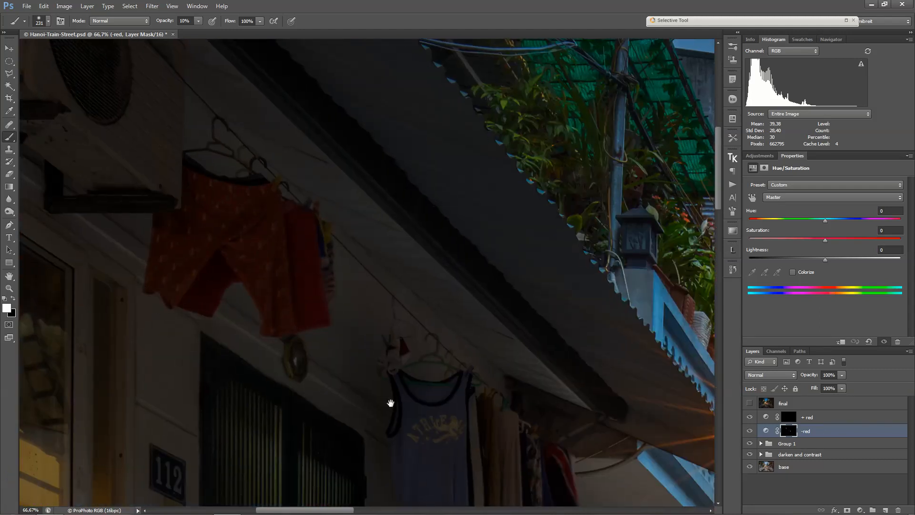
left_click_drag(388, 402, 363, 133)
left_click(391, 293, "alt")
left_click_drag(531, 390, 217, 245)
left_click_drag(488, 403, 491, 409)
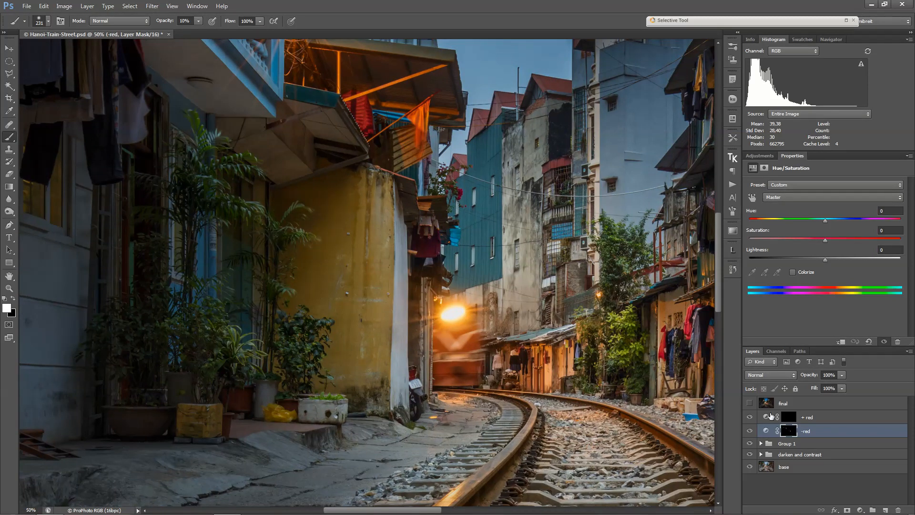
- Paint white at 10% opacity on the "+ red" mask over the front of the approaching train, using a smaller brush
left_click(789, 418)
key("bracketleft")
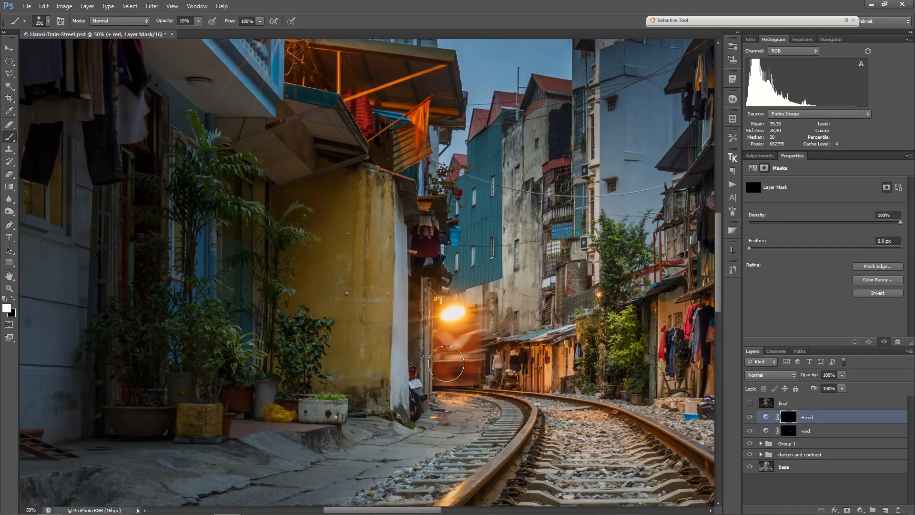
mouse_move(447, 366)
left_mouse_down()
mouse_move(441, 360)
mouse_move(474, 362)
mouse_move(447, 340)
mouse_move(449, 359)
mouse_move(460, 357)
mouse_move(414, 343)
mouse_move(421, 348)
mouse_move(418, 334)
mouse_move(395, 335)
left_mouse_up()
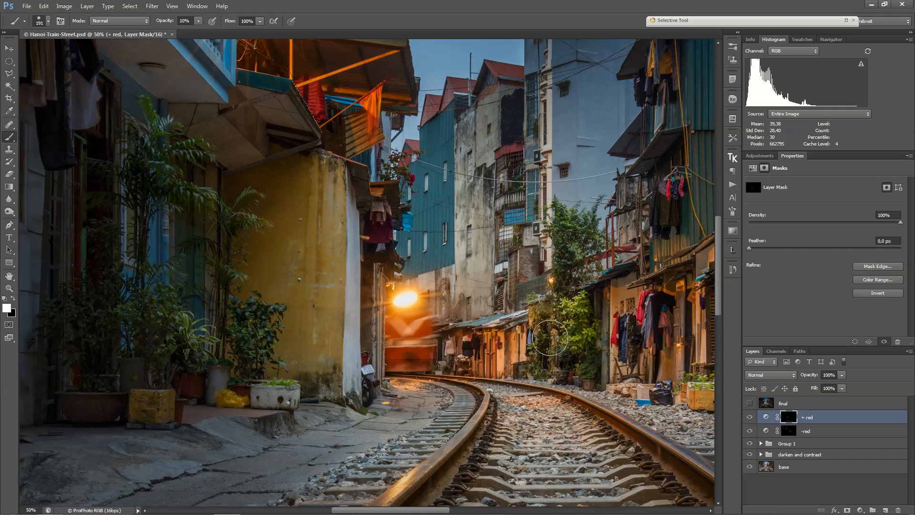
left_click_drag(587, 277, 237, 365)
left_click_drag(582, 363, 286, 245)
left_click_drag(543, 171, 366, 291)
left_click(463, 247, "alt")
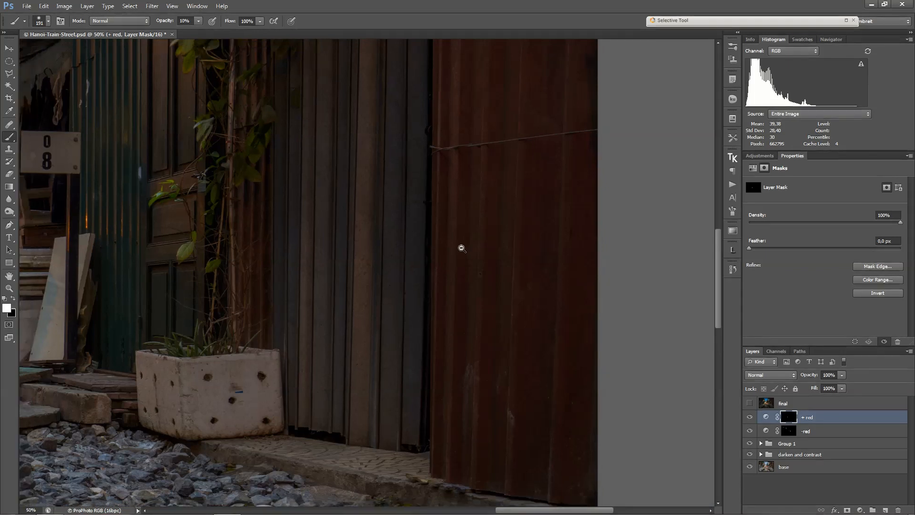
left_click_drag(512, 139, 496, 247)
left_click(496, 247, "alt")
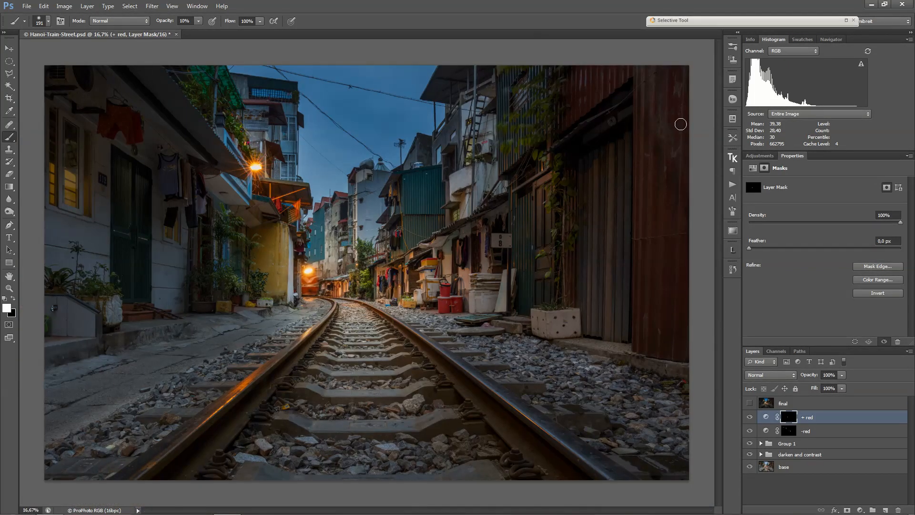
- Paint the "-red" mask with a large brush at 20% opacity over the rusty corrugated metal walls on the photo's right side
left_click(789, 431)
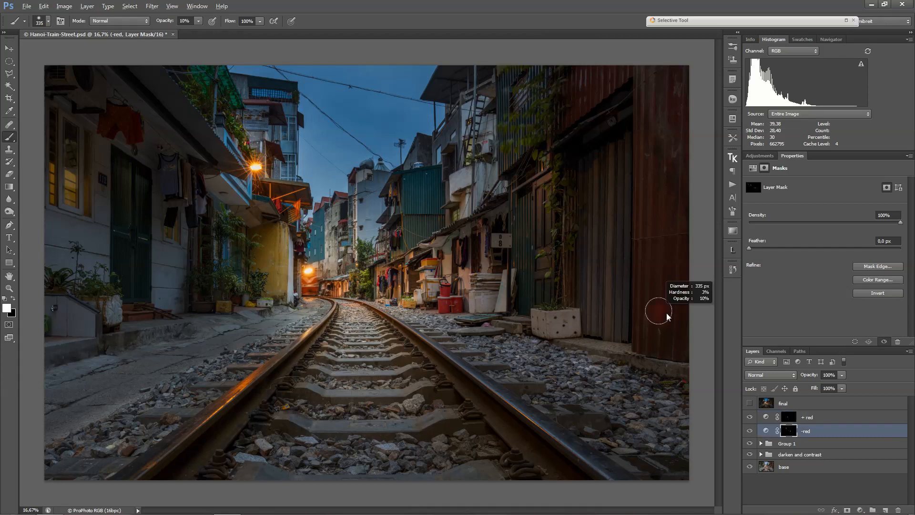
key("2")
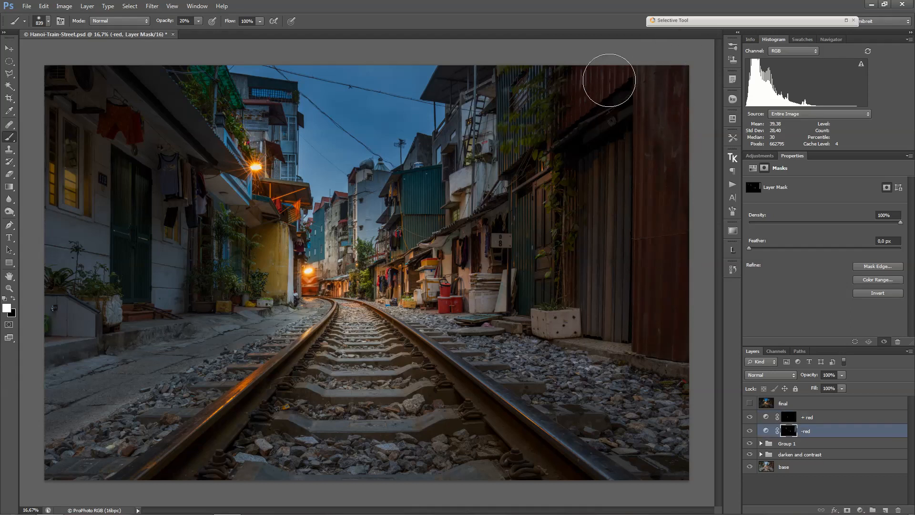
key("ctrl+minus")
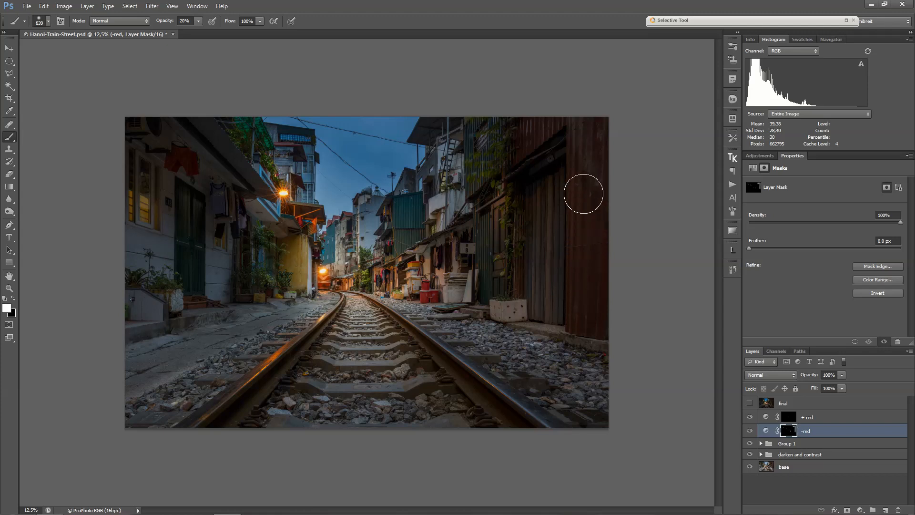
key("ctrl+plus")
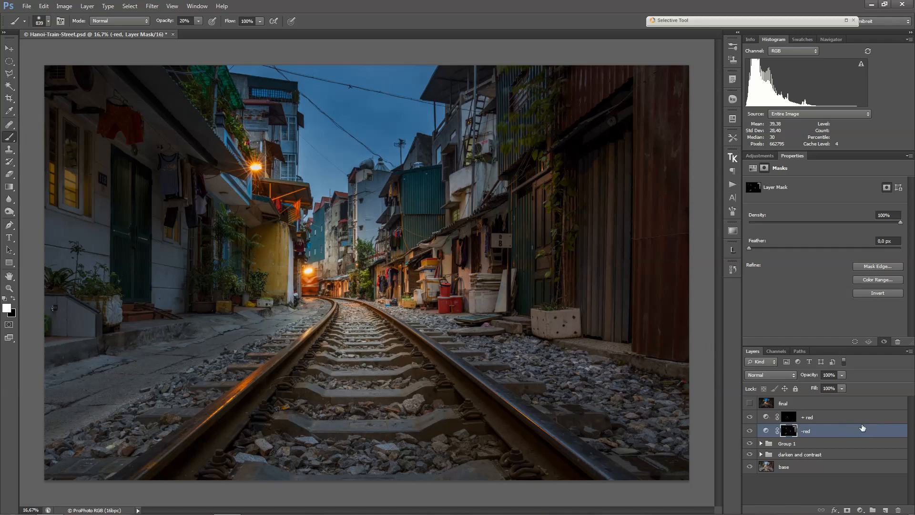
- Add a Hue/Saturation layer above "+ red" with the Blues saturation at +46, and invert its mask to black
left_click(864, 419)
left_click(860, 510)
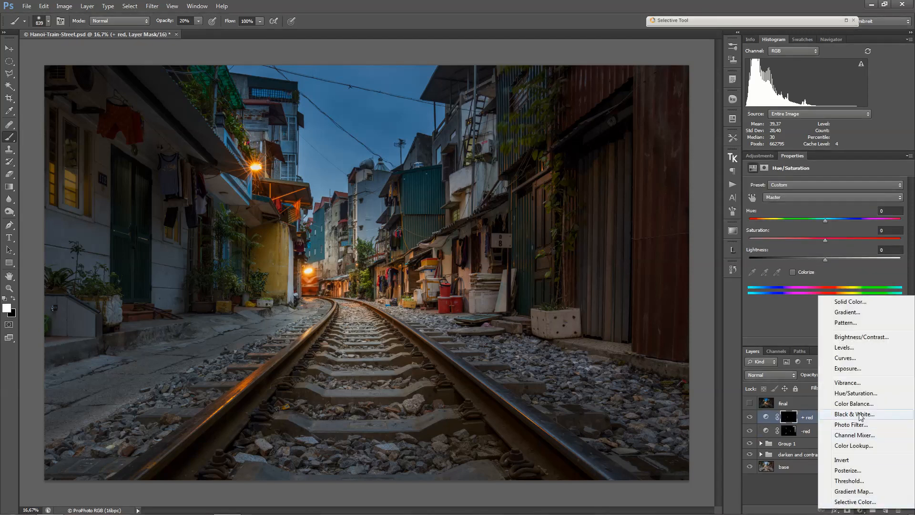
left_click(863, 393)
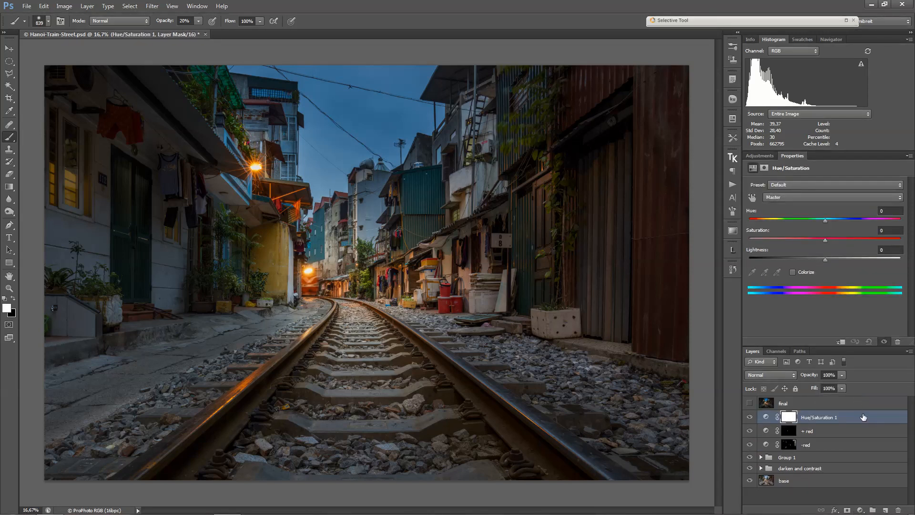
left_click(834, 199)
left_click(846, 240)
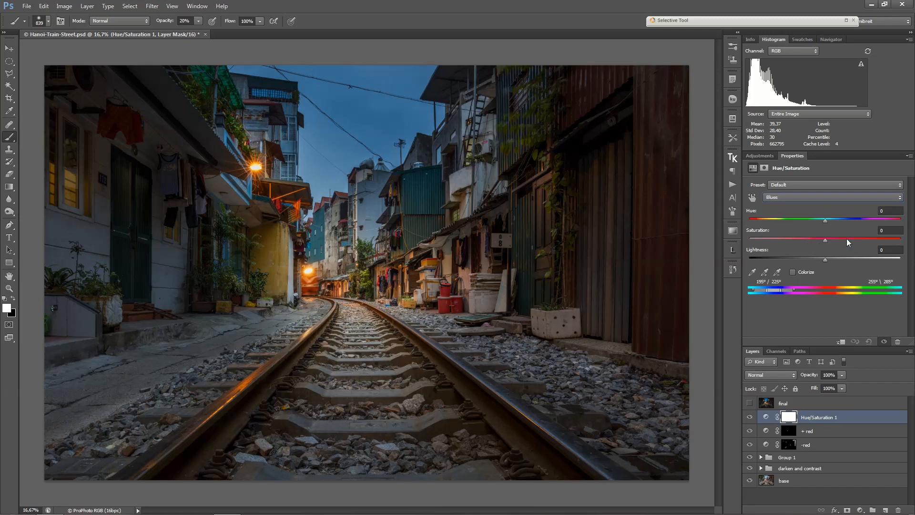
left_click_drag(847, 238, 860, 239)
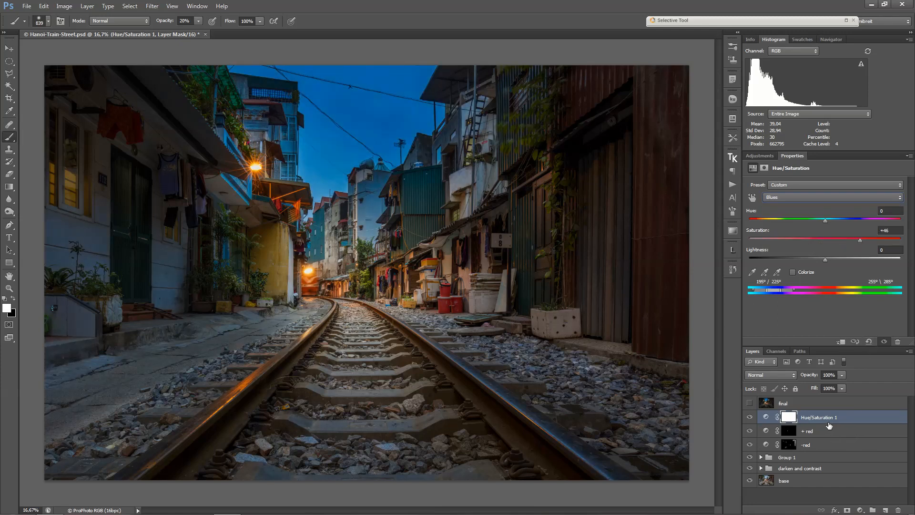
key("ctrl+i")
- Duplicate the black-masked blue Hue/Saturation layer beneath the original and lower the copy's Blues saturation
key("ctrl+j")
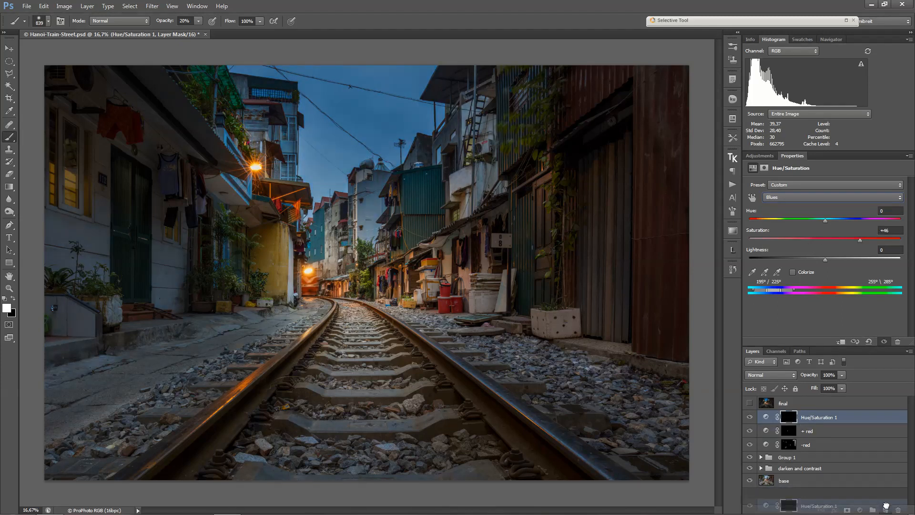
left_click_drag(845, 418, 842, 439)
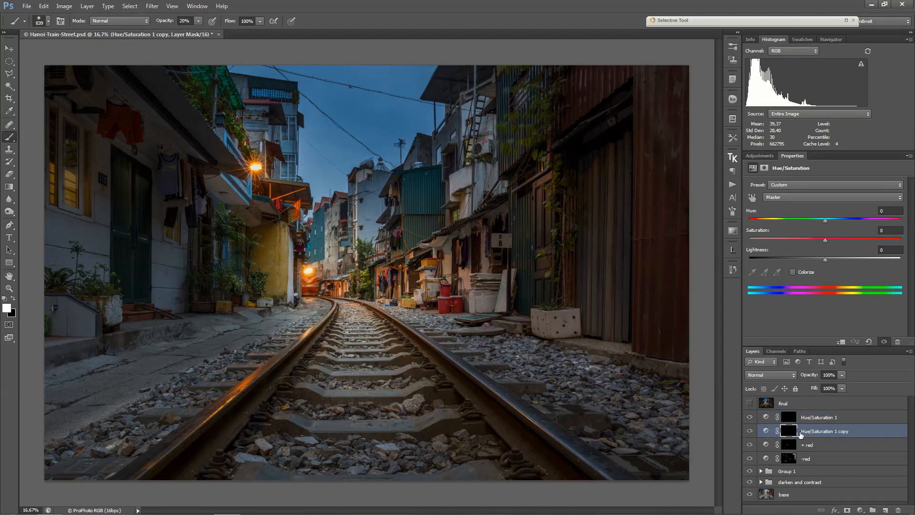
left_click(825, 198)
left_click(790, 241)
- Rename the copied Hue/Saturation layer to "- blue" and the original above it to "+blue"
double_click(820, 431)
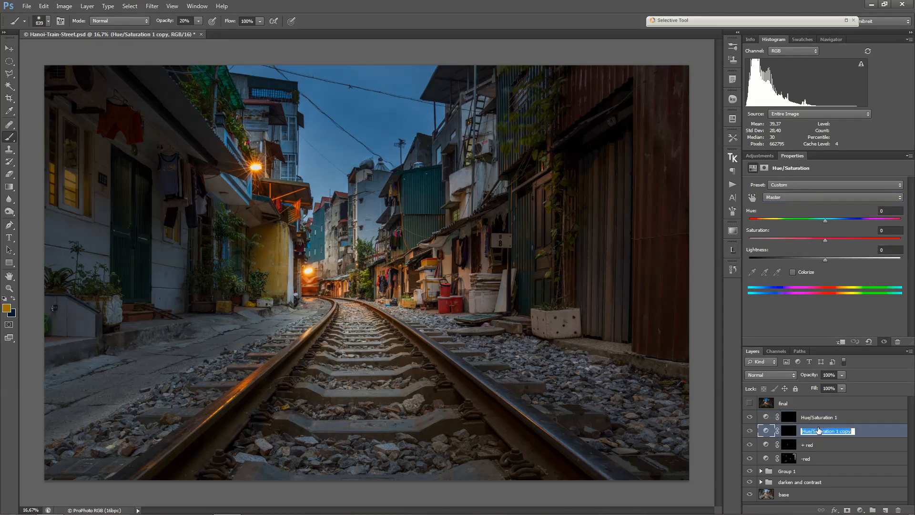
type("- blue")
double_click(816, 418)
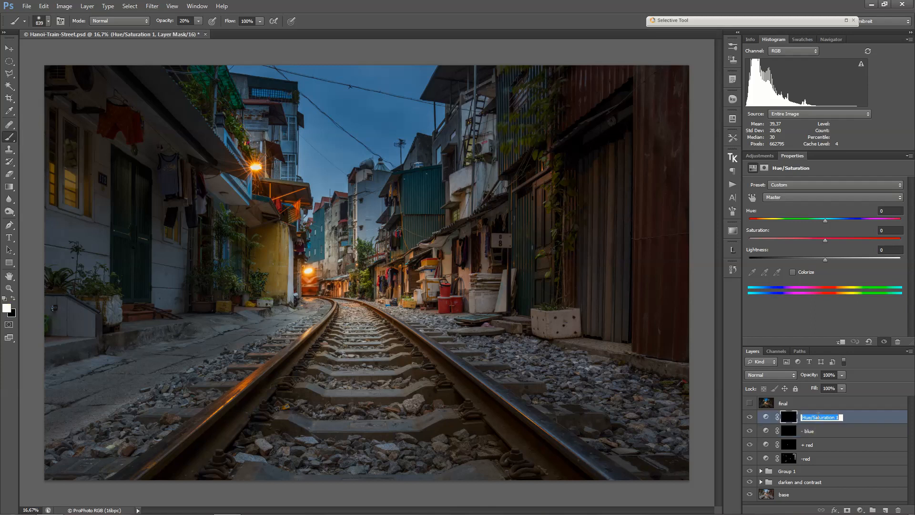
type("+blue")
key("Return")
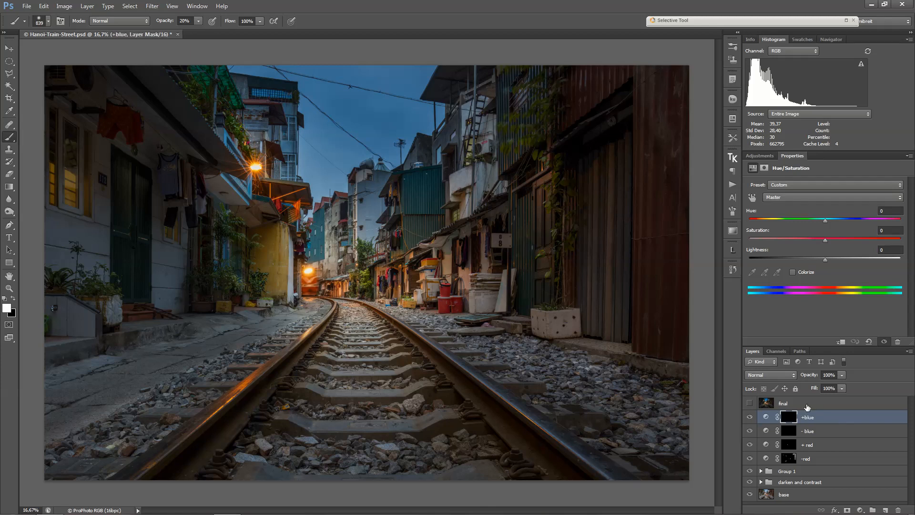
- Paint white at 30% brush opacity on the "- blue" mask over the bluish facade and balcony near the street lamp
left_click(294, 241, "ctrl")
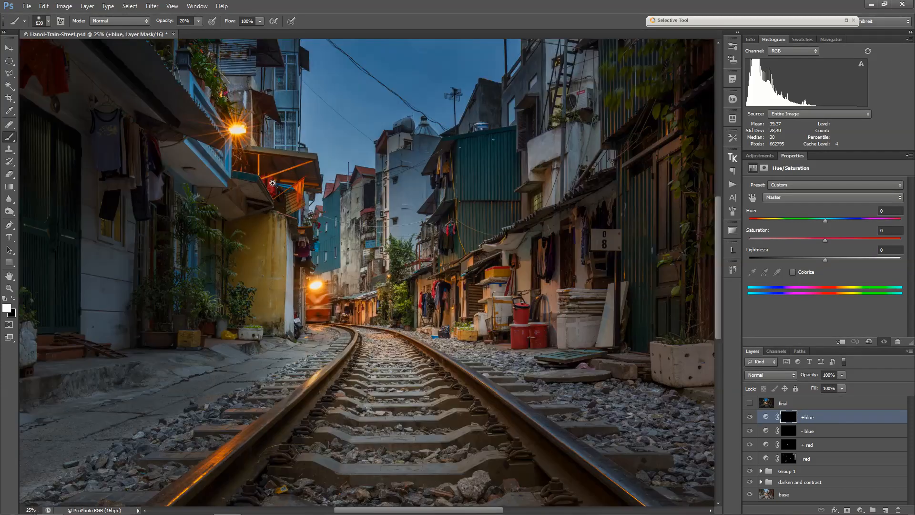
left_click_drag(265, 90, 328, 270)
left_click(327, 267, "ctrl")
left_click(328, 267, "ctrl")
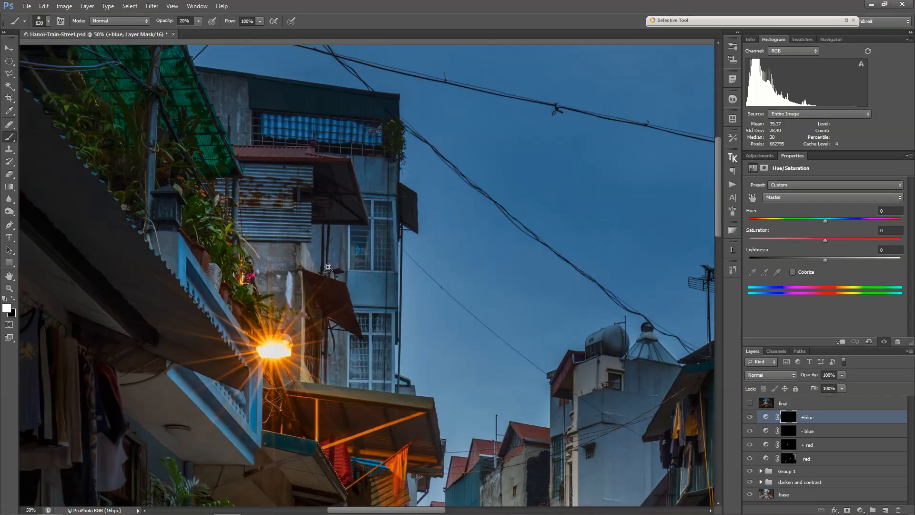
left_click(789, 431)
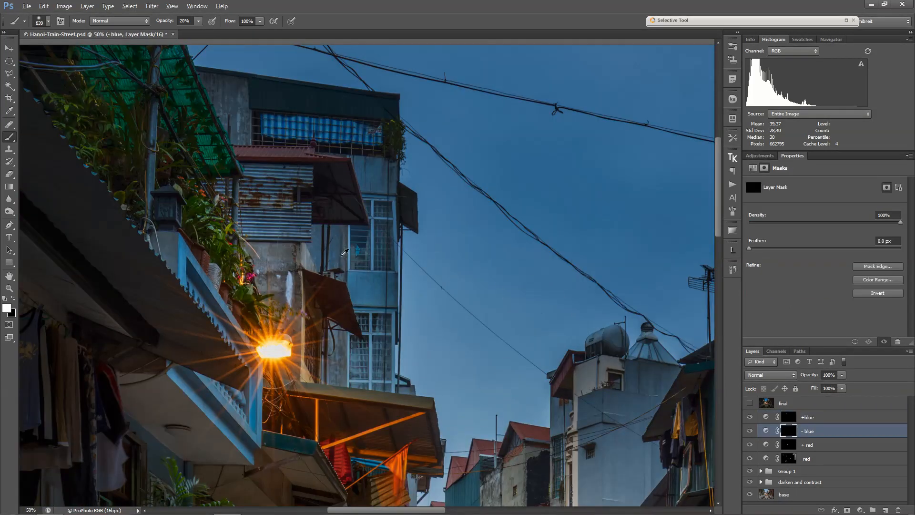
left_click_drag(342, 255, 283, 253)
key("3")
left_click_drag(178, 261, 184, 281)
left_click_drag(104, 325, 360, 347)
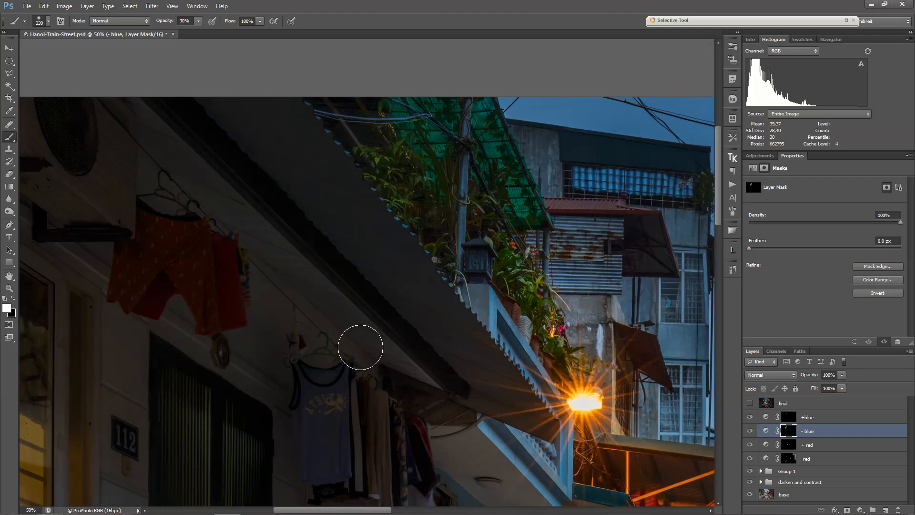
scroll(360, 310, "down", 4)
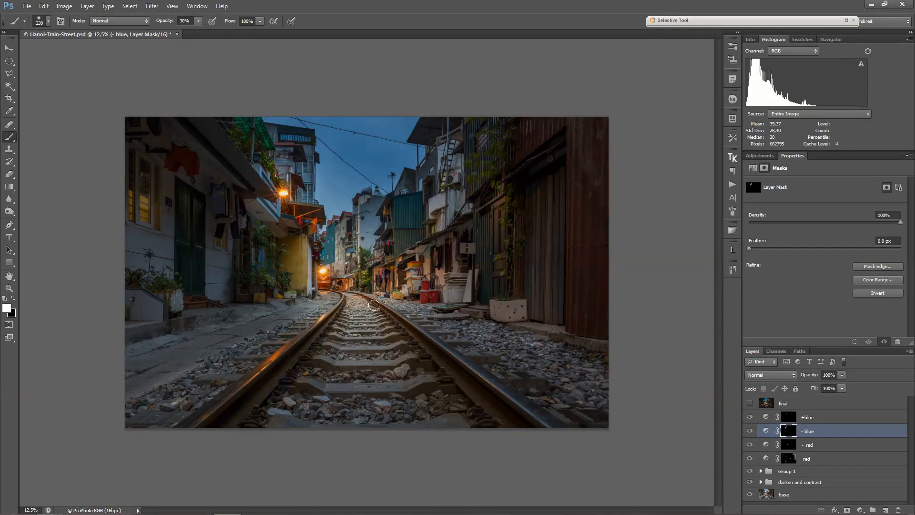